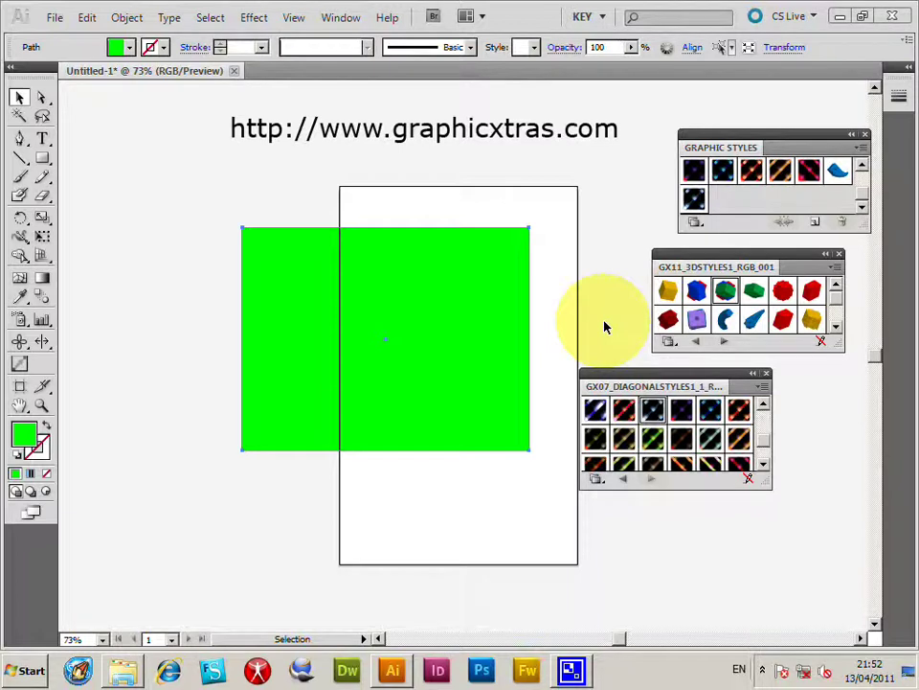
- Open the Window menu to see which panels can be shown
{"action": "left_click", "coordinate": [342, 20]}
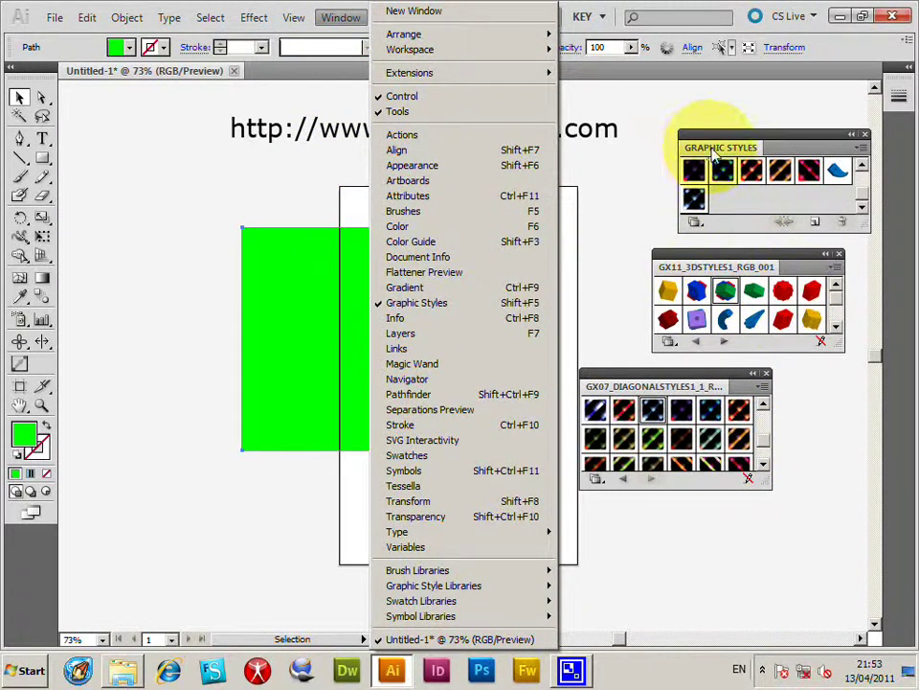
- Shift the Graphic Styles panel slightly left and open its panel menu
{"action": "left_click_drag", "start_coordinate": [714, 151], "coordinate": [665, 147]}
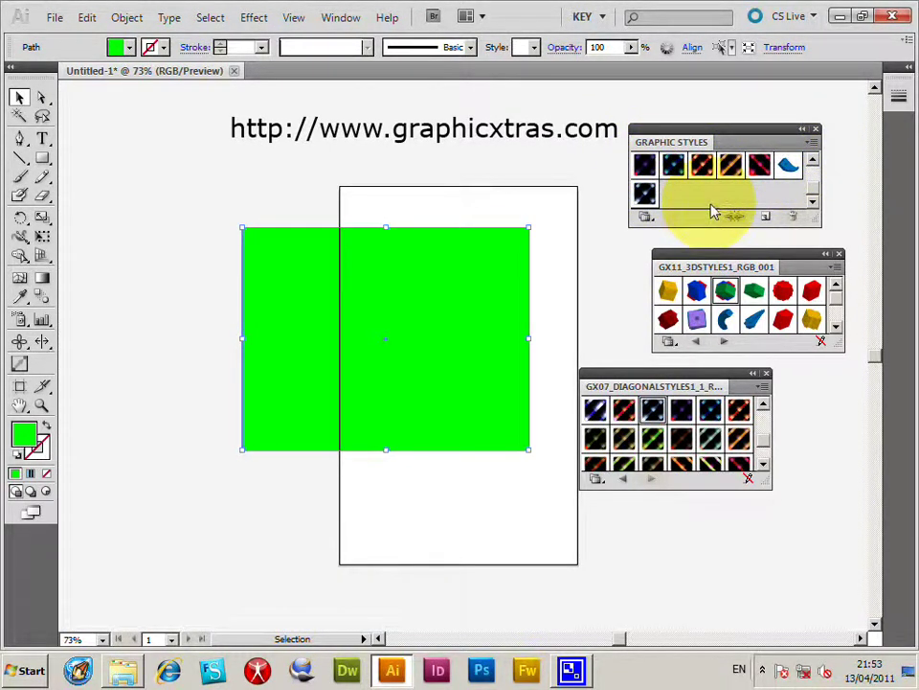
{"action": "left_click", "coordinate": [811, 142]}
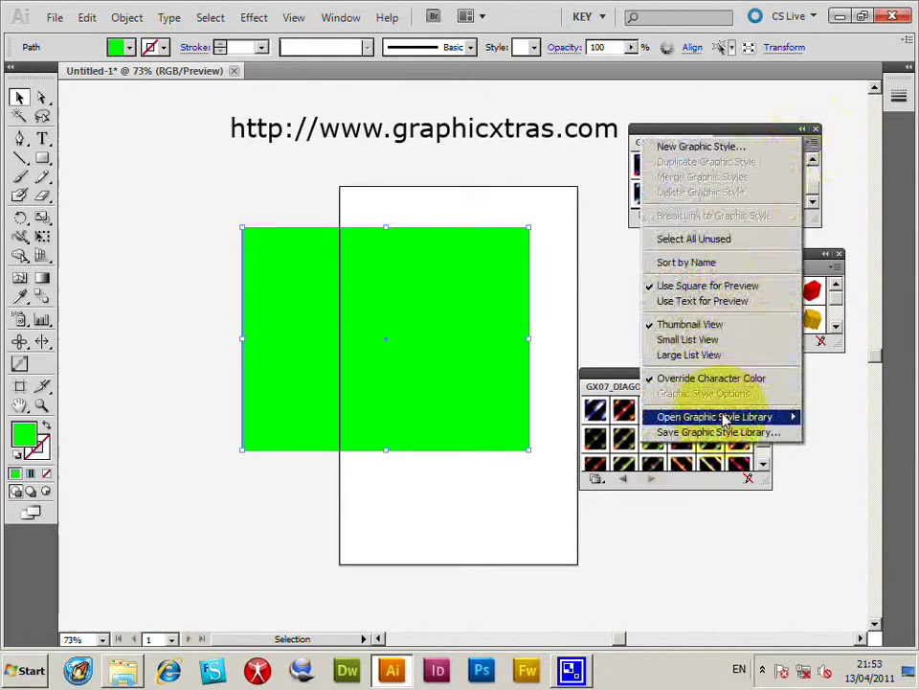
{"action": "mouse_move", "coordinate": [725, 418]}
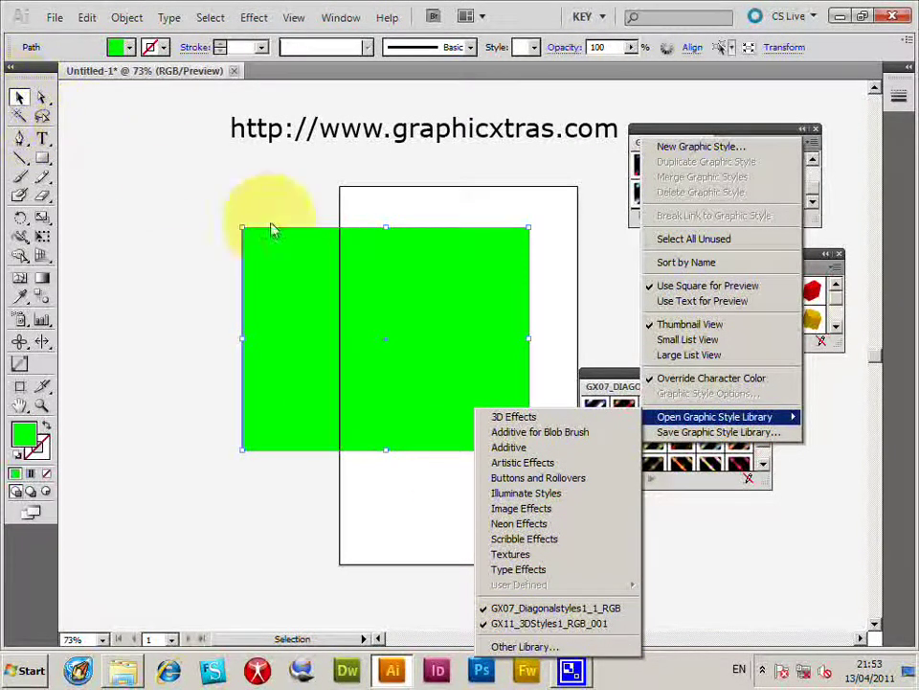
{"action": "left_click", "coordinate": [404, 284]}
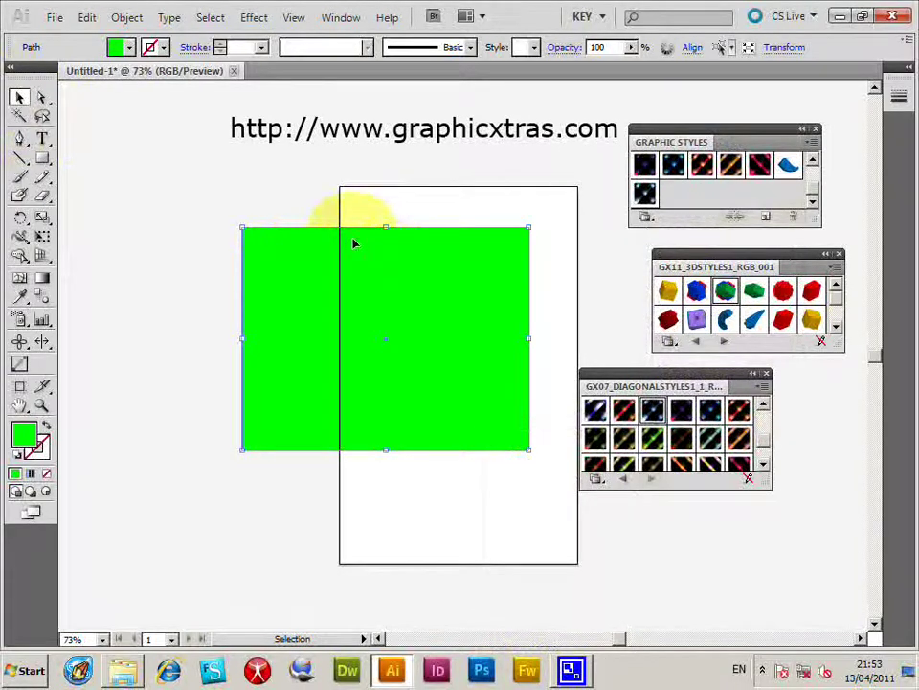
- Nudge the rectangle up-left and try blue, red-orange, pale yellow and green diagonal styles
{"action": "mouse_move", "coordinate": [399, 272]}
{"action": "left_mouse_down"}
{"action": "mouse_move", "coordinate": [375, 247]}
{"action": "mouse_move", "coordinate": [389, 261]}
{"action": "left_mouse_up"}
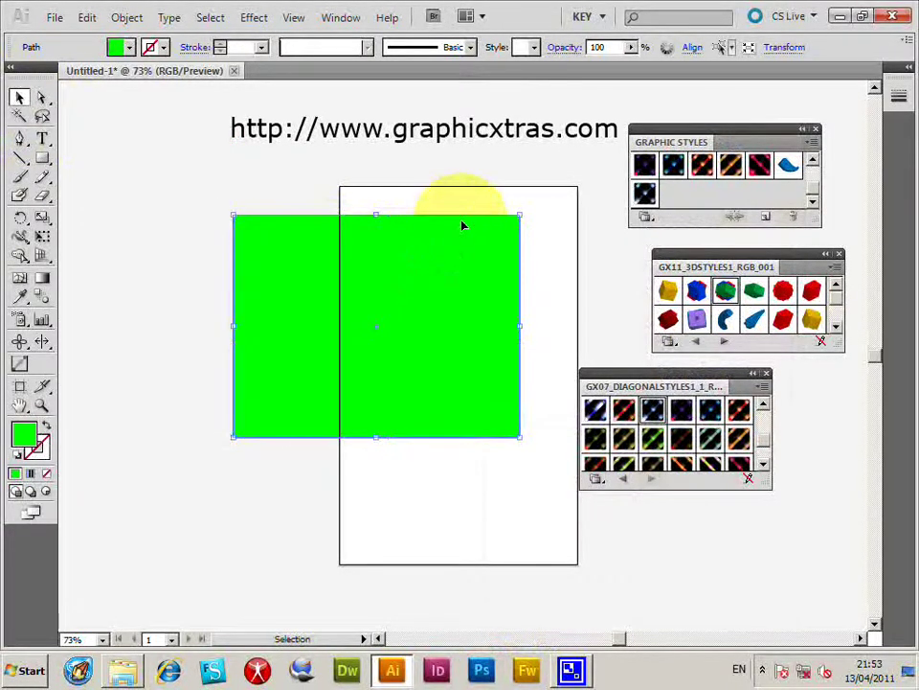
{"action": "left_click", "coordinate": [596, 410]}
{"action": "left_click", "coordinate": [623, 410]}
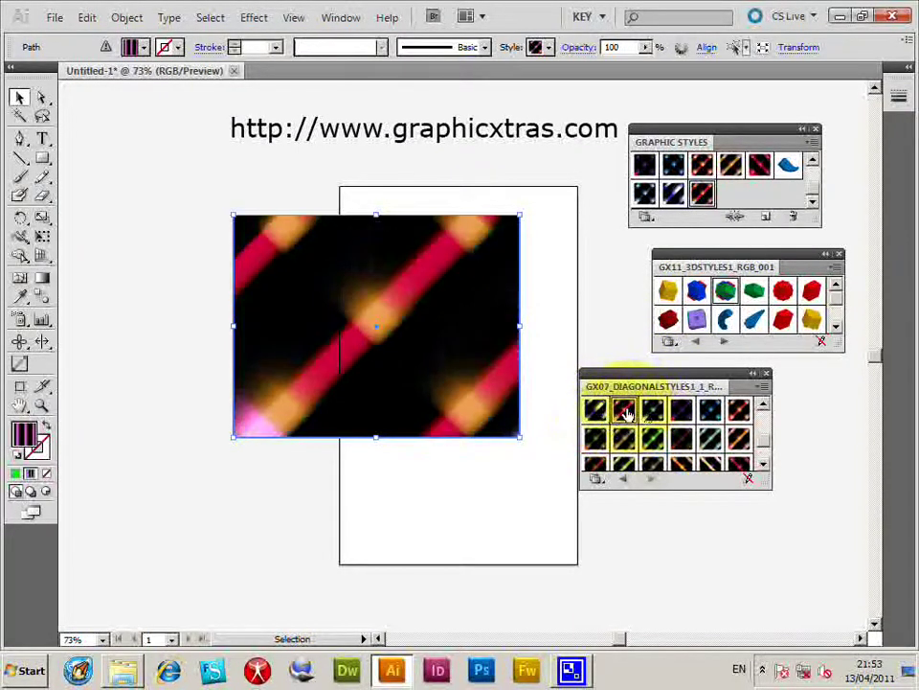
{"action": "left_click", "coordinate": [653, 410]}
{"action": "left_click", "coordinate": [653, 438]}
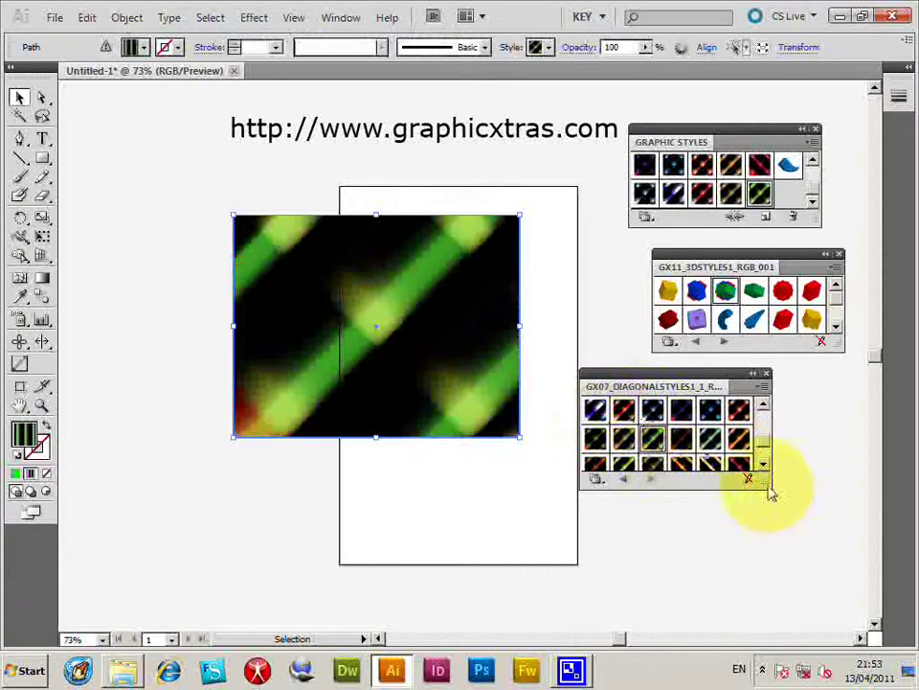
- Enlarge the GX07 library, then try orange and several crossed styles, ending on teal crossed
{"action": "left_click_drag", "start_coordinate": [769, 487], "coordinate": [772, 559]}
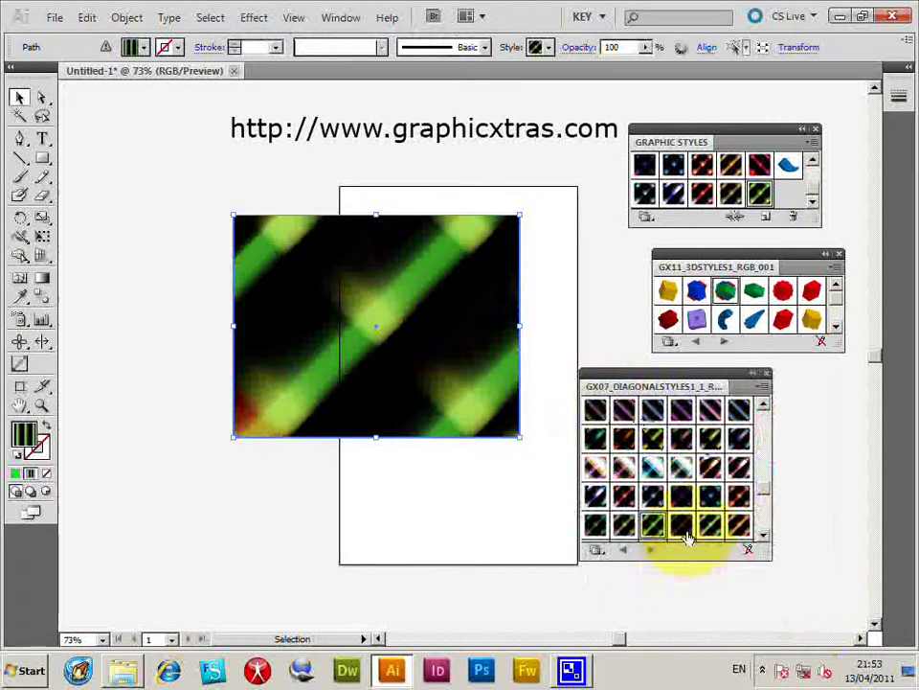
{"action": "left_click", "coordinate": [739, 524]}
{"action": "left_click", "coordinate": [764, 493]}
{"action": "left_click", "coordinate": [681, 496]}
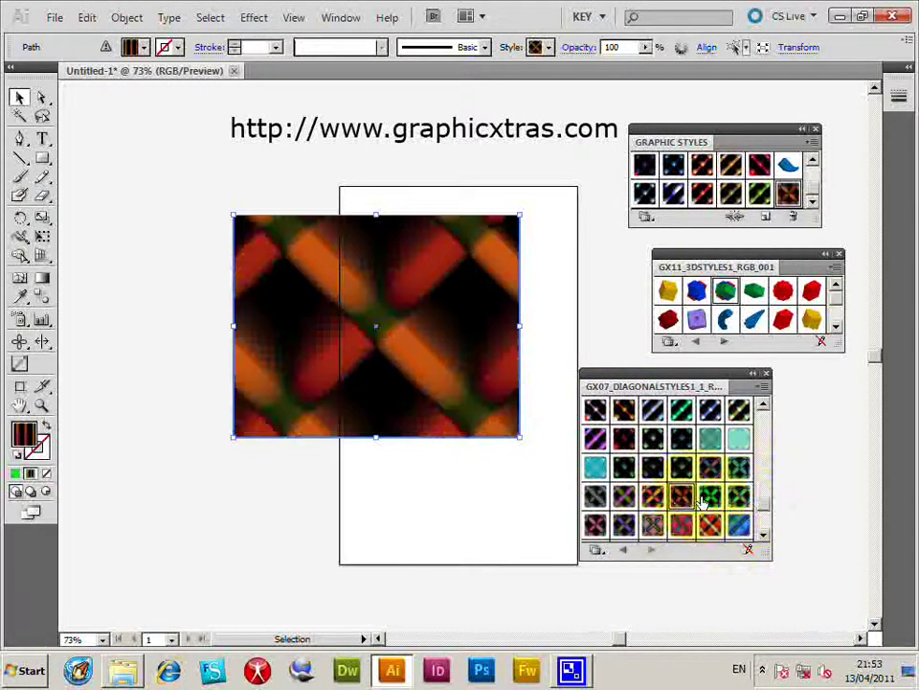
{"action": "left_click", "coordinate": [714, 496]}
{"action": "left_click", "coordinate": [681, 467]}
{"action": "left_click", "coordinate": [710, 466]}
{"action": "left_click", "coordinate": [739, 466]}
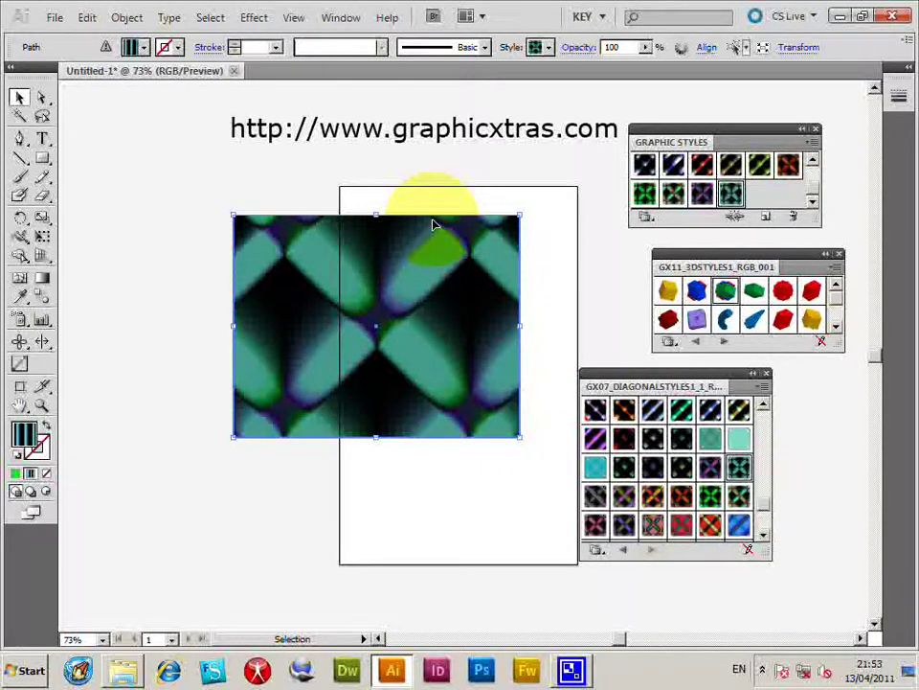
- Show the Appearance panel, reposition it and enlarge it to list every fill
{"action": "left_click", "coordinate": [341, 19]}
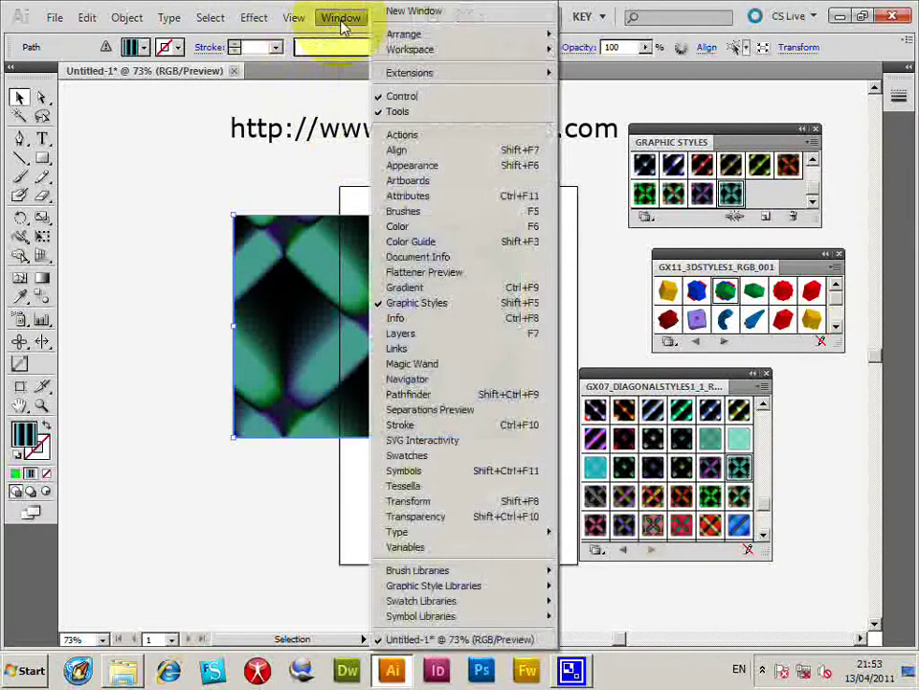
{"action": "left_click", "coordinate": [416, 166]}
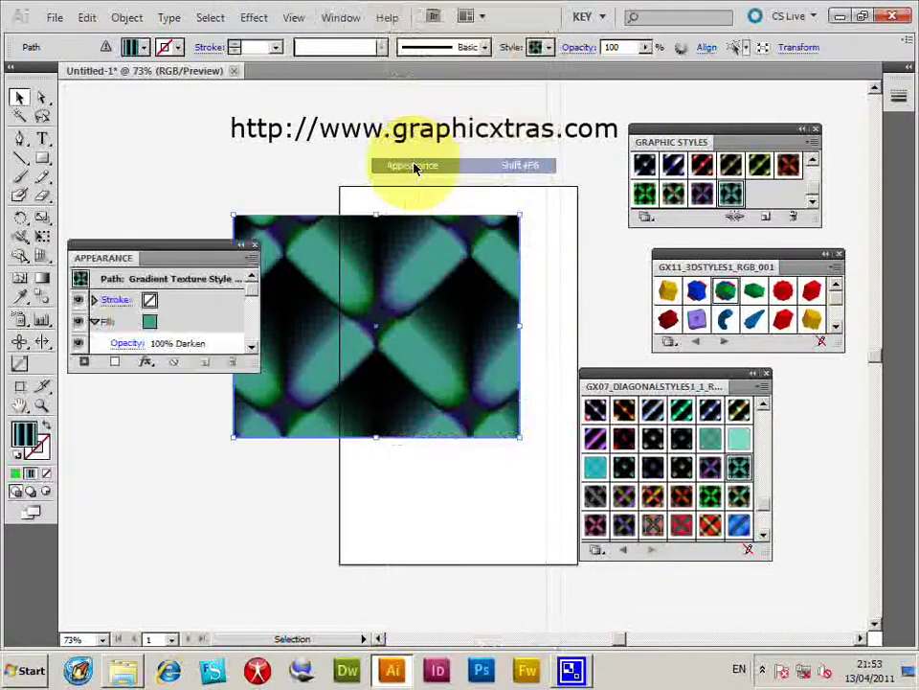
{"action": "left_click_drag", "start_coordinate": [113, 269], "coordinate": [123, 238]}
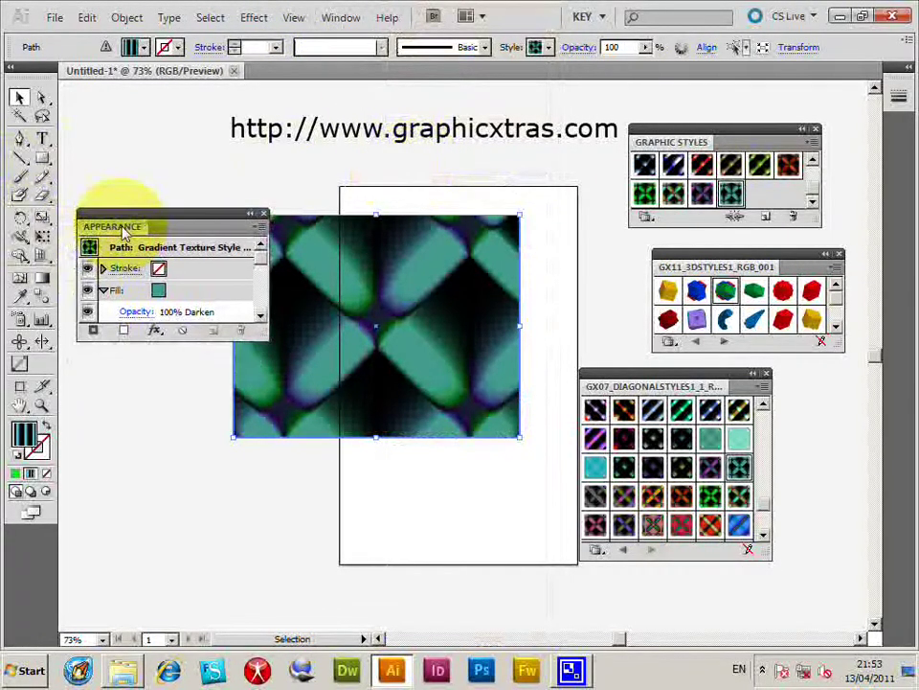
{"action": "left_click_drag", "start_coordinate": [263, 330], "coordinate": [275, 494]}
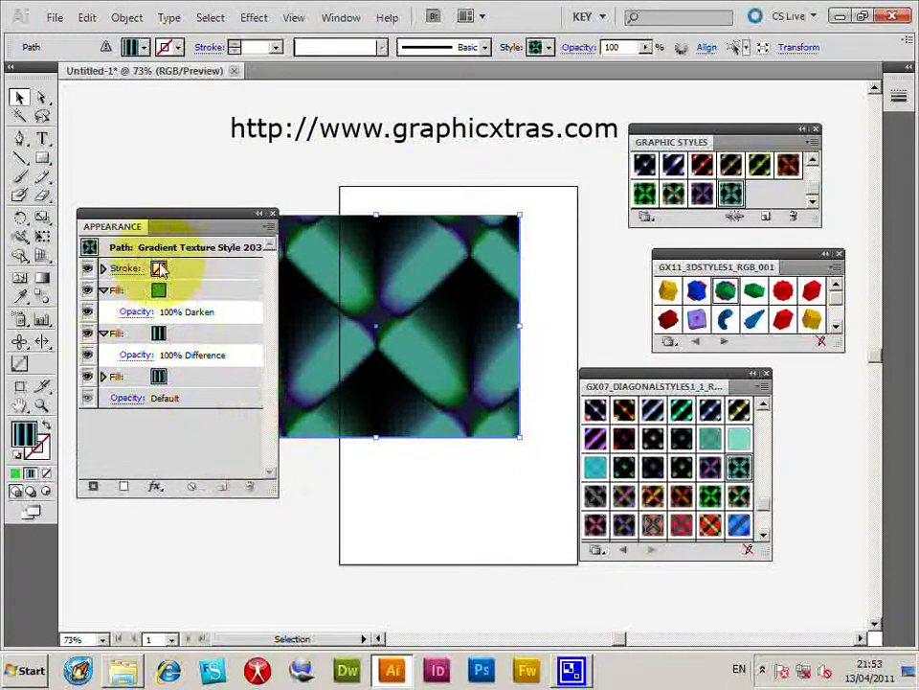
- Move the rectangle about 28 mm right and check the Appearance panel menu
{"action": "left_click_drag", "start_coordinate": [388, 265], "coordinate": [460, 265]}
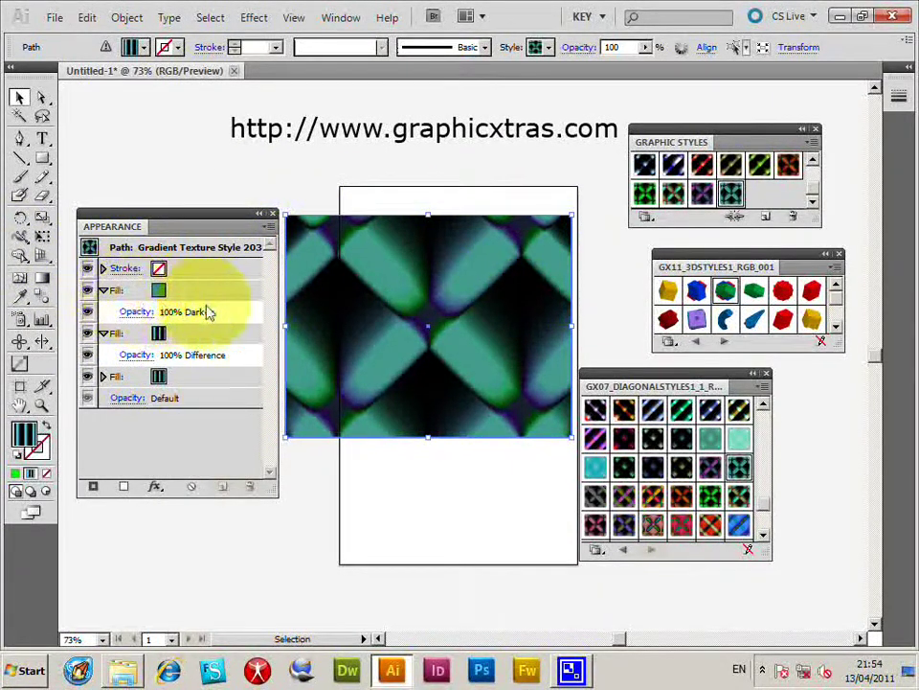
{"action": "left_click", "coordinate": [267, 230]}
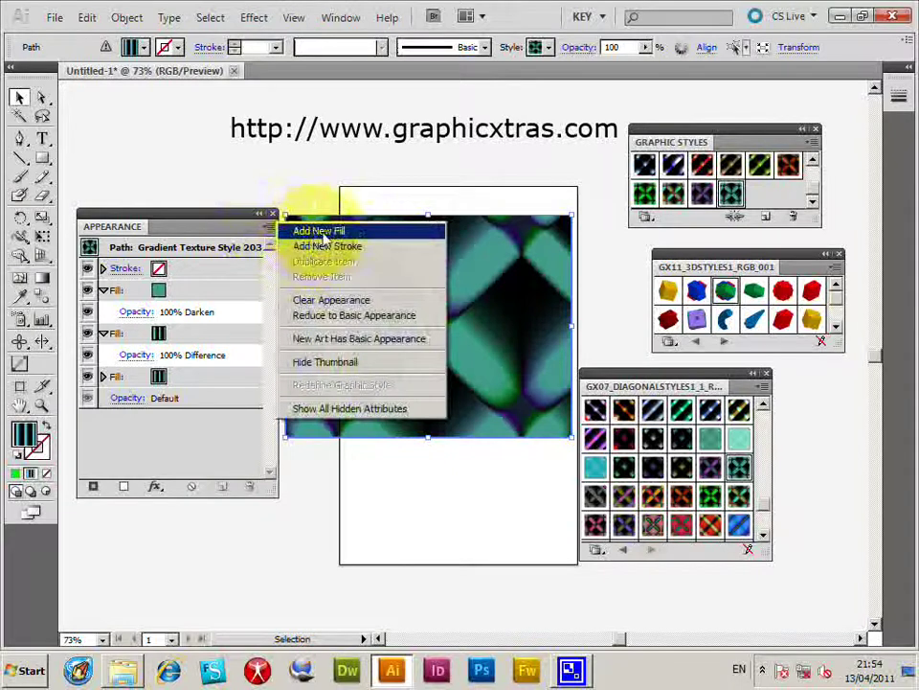
{"action": "left_click", "coordinate": [179, 342]}
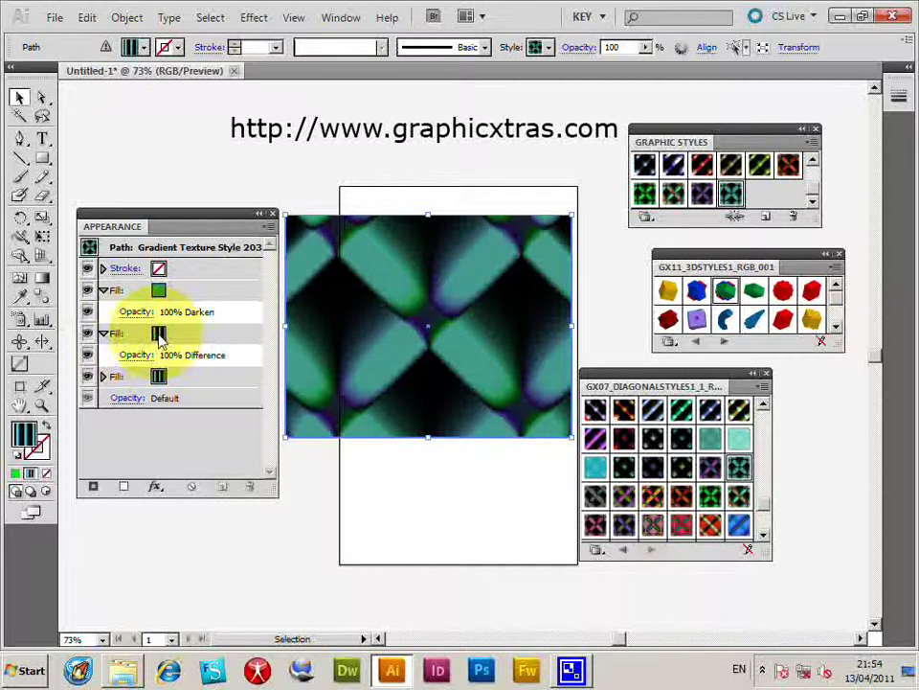
- Cycle the second fill through yellow, green, teal, blue and purple, settling on red
{"action": "left_click", "coordinate": [160, 335]}
{"action": "left_click", "coordinate": [161, 333]}
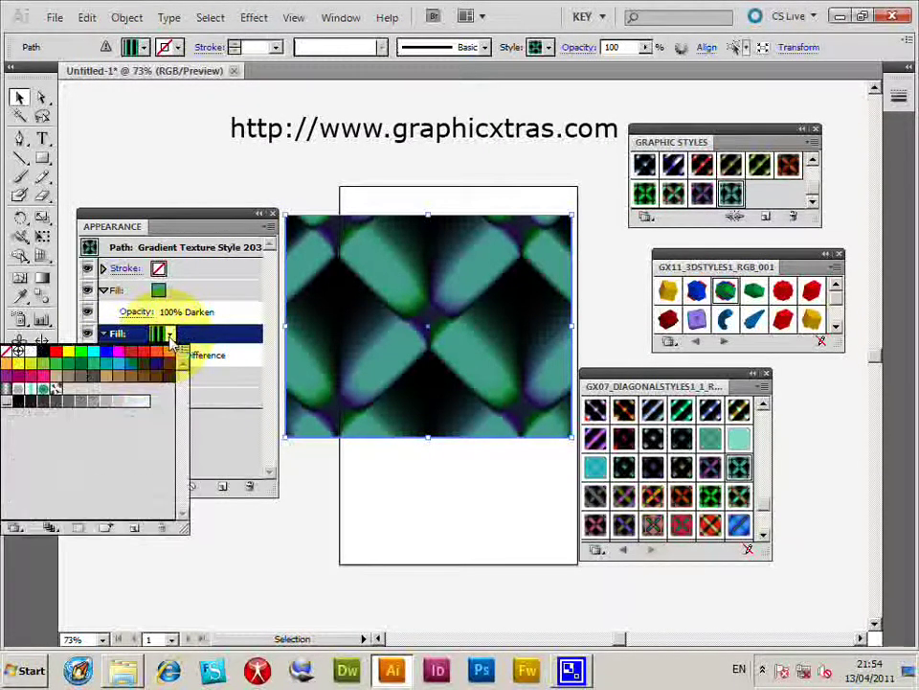
{"action": "left_click", "coordinate": [68, 354]}
{"action": "left_click", "coordinate": [84, 356]}
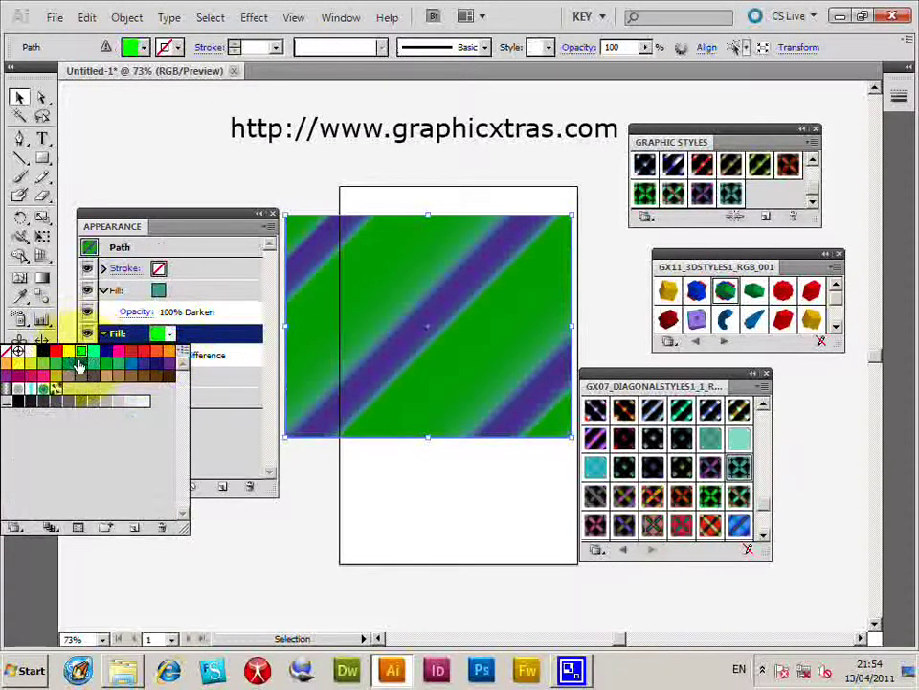
{"action": "left_click", "coordinate": [76, 364]}
{"action": "left_click", "coordinate": [93, 362]}
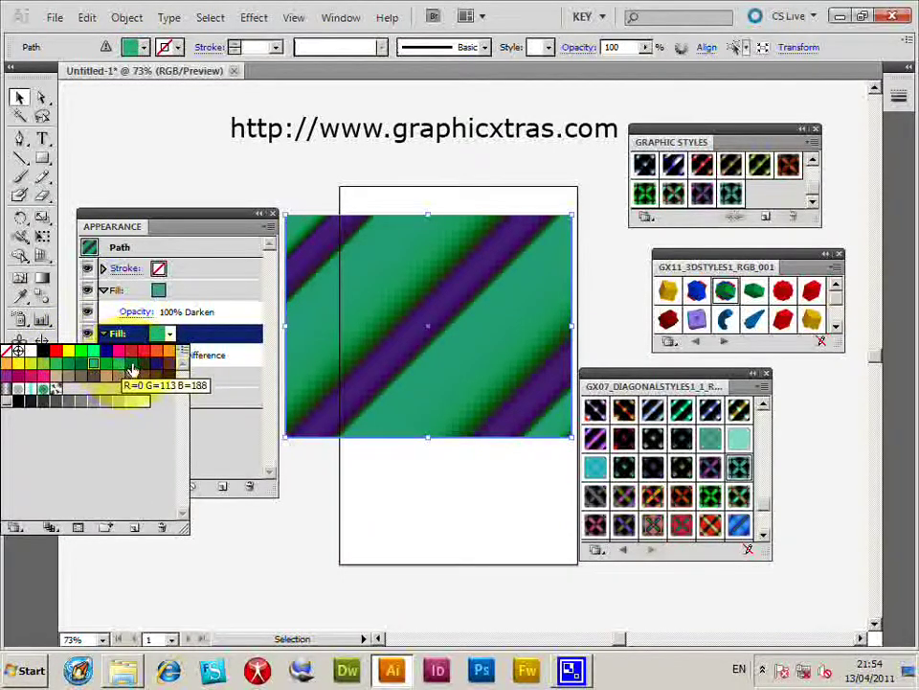
{"action": "left_click", "coordinate": [117, 365]}
{"action": "left_click", "coordinate": [165, 365]}
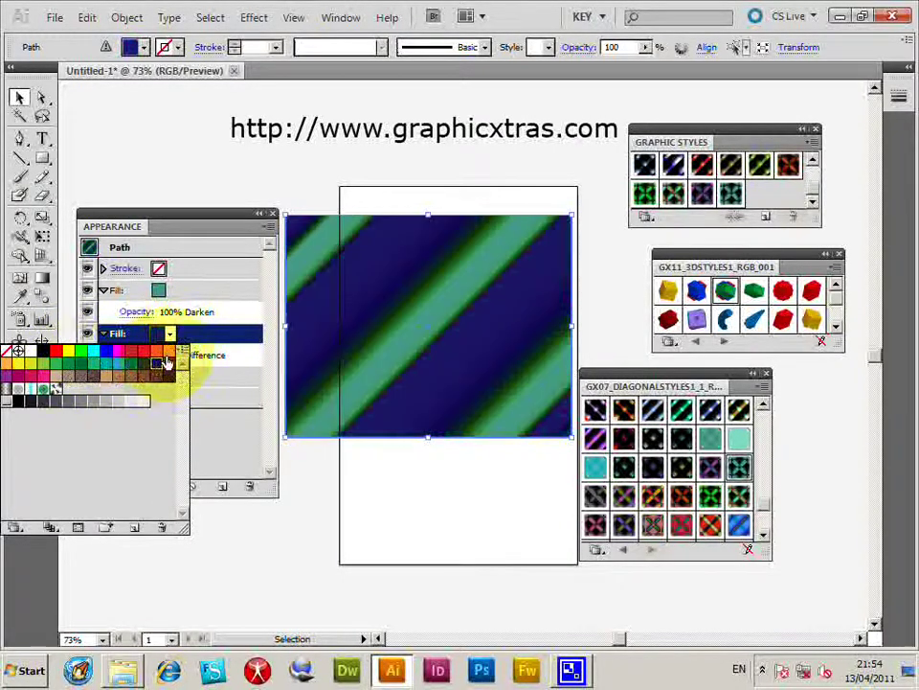
{"action": "left_click", "coordinate": [161, 362]}
{"action": "left_click", "coordinate": [161, 368]}
{"action": "left_click", "coordinate": [130, 357]}
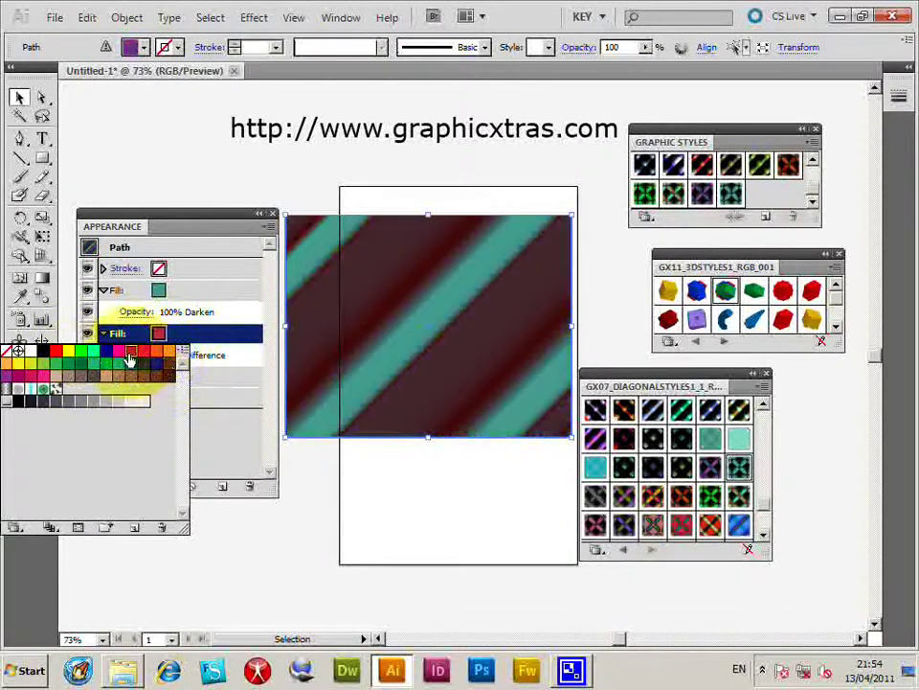
{"action": "left_click", "coordinate": [226, 383]}
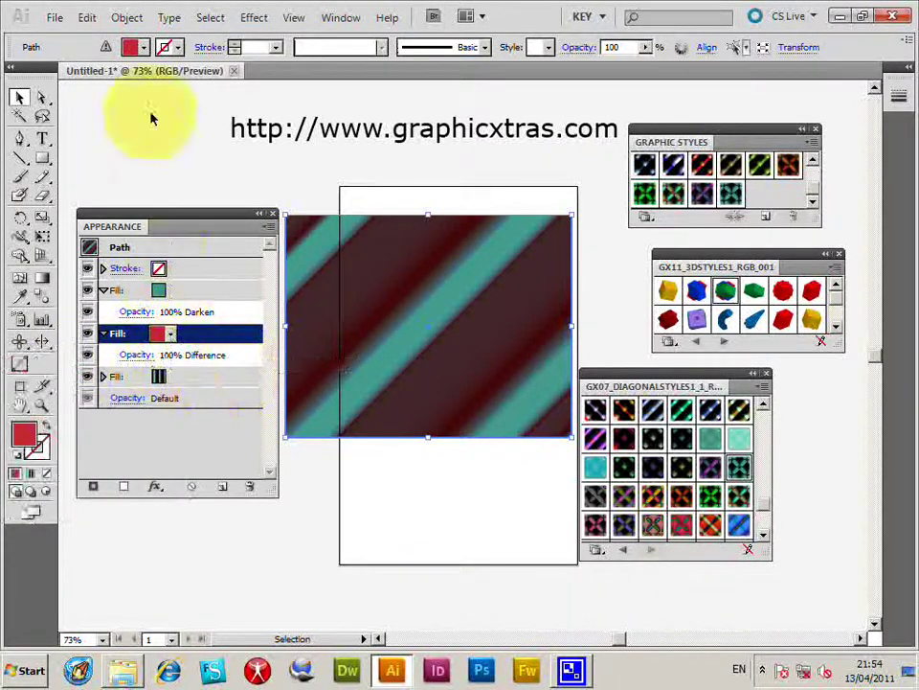
- Apply Gradient Texture Style 187 to the rectangle and inspect its upper fill
{"action": "left_click", "coordinate": [623, 412]}
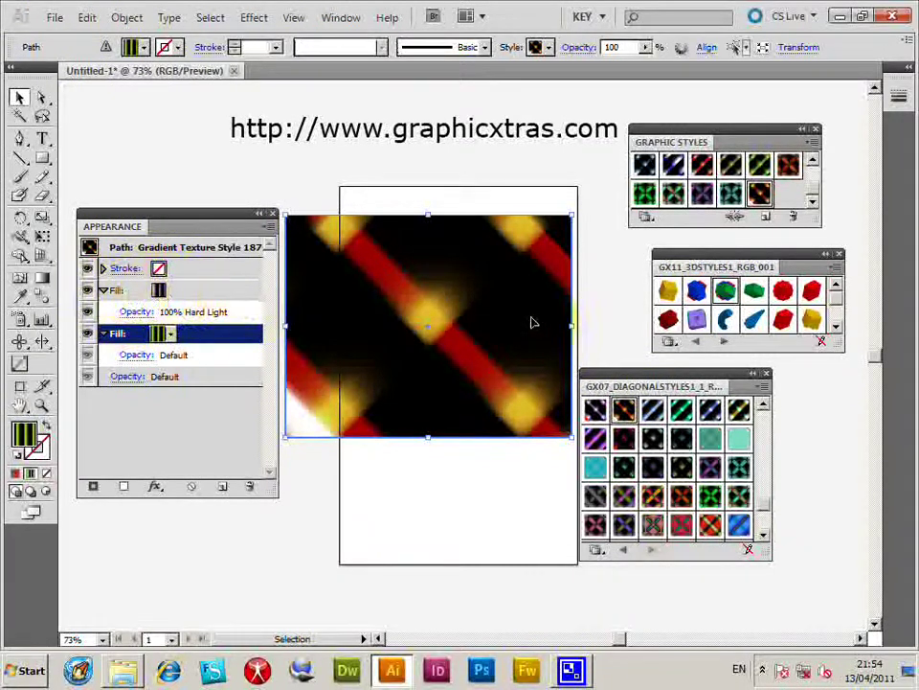
{"action": "left_click", "coordinate": [173, 303]}
{"action": "left_click", "coordinate": [159, 292]}
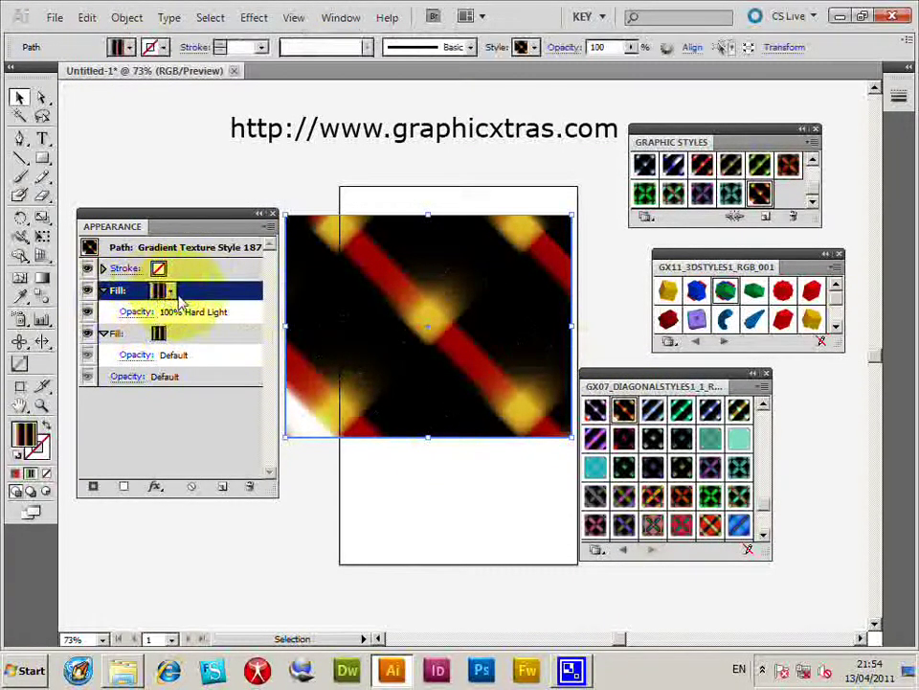
{"action": "left_click", "coordinate": [160, 292]}
{"action": "left_click", "coordinate": [160, 292]}
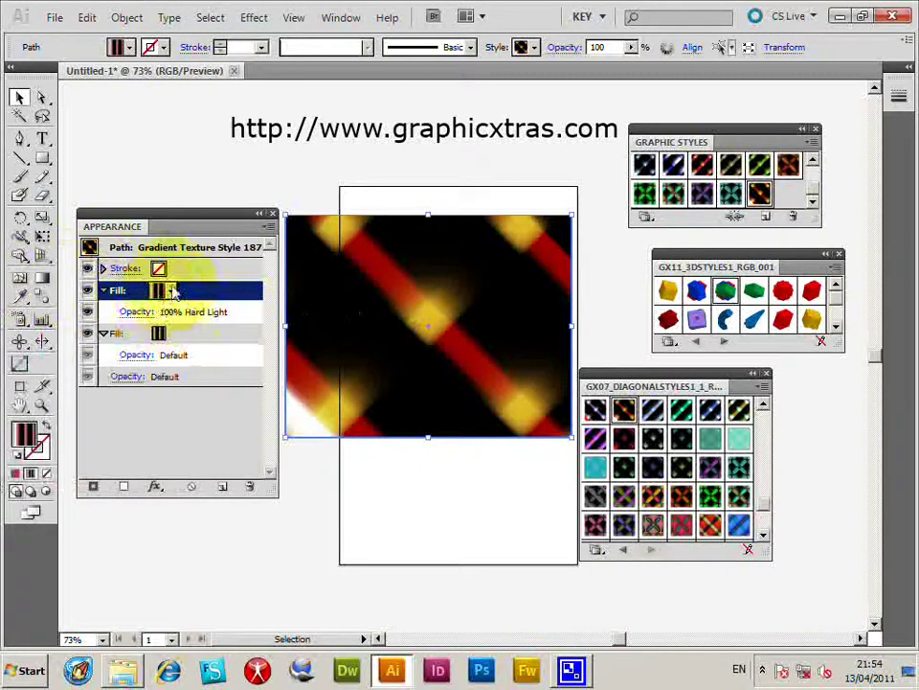
- Lengthen the top fill's diagonal gradient and lower the middle stop's R to 38, making it teal
{"action": "left_click", "coordinate": [44, 278]}
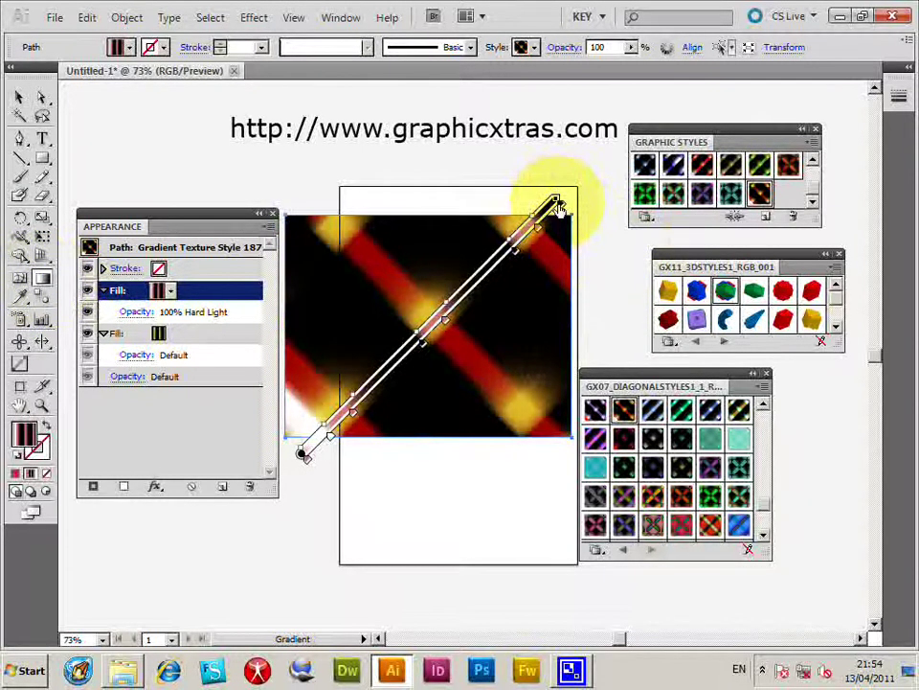
{"action": "mouse_move", "coordinate": [557, 204]}
{"action": "left_mouse_down"}
{"action": "mouse_move", "coordinate": [493, 308]}
{"action": "mouse_move", "coordinate": [428, 330]}
{"action": "mouse_move", "coordinate": [575, 187]}
{"action": "left_mouse_up"}
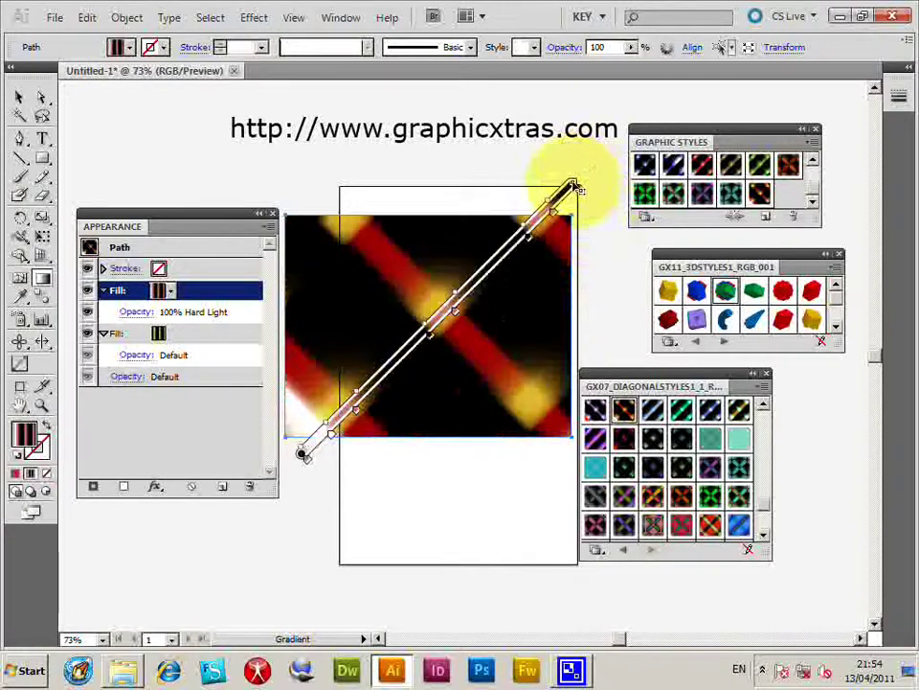
{"action": "double_click", "coordinate": [455, 316]}
{"action": "mouse_move", "coordinate": [550, 360]}
{"action": "left_mouse_down"}
{"action": "mouse_move", "coordinate": [560, 359]}
{"action": "mouse_move", "coordinate": [550, 359]}
{"action": "left_mouse_up"}
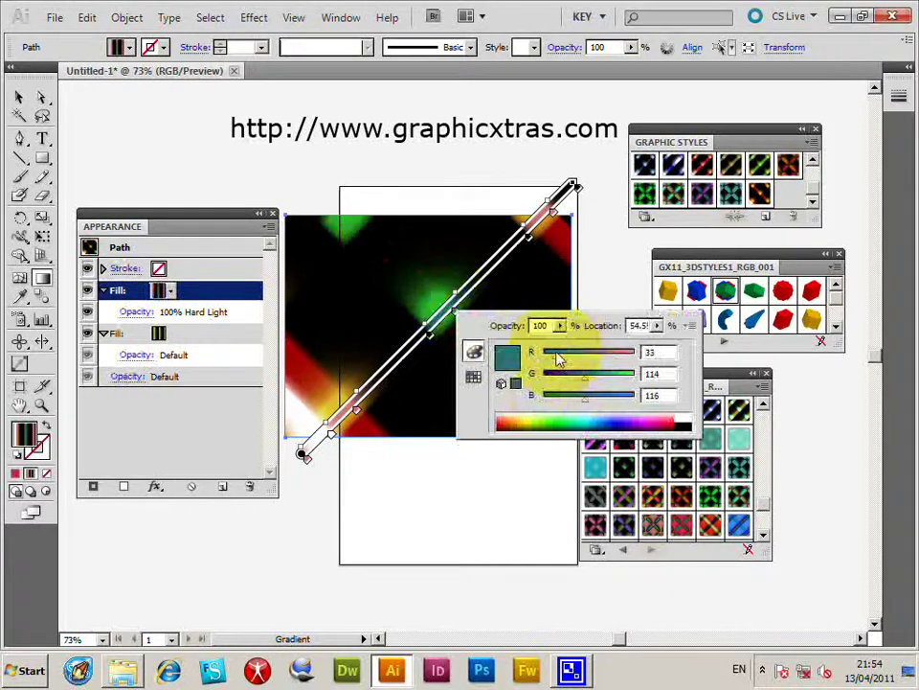
{"action": "left_click", "coordinate": [431, 335]}
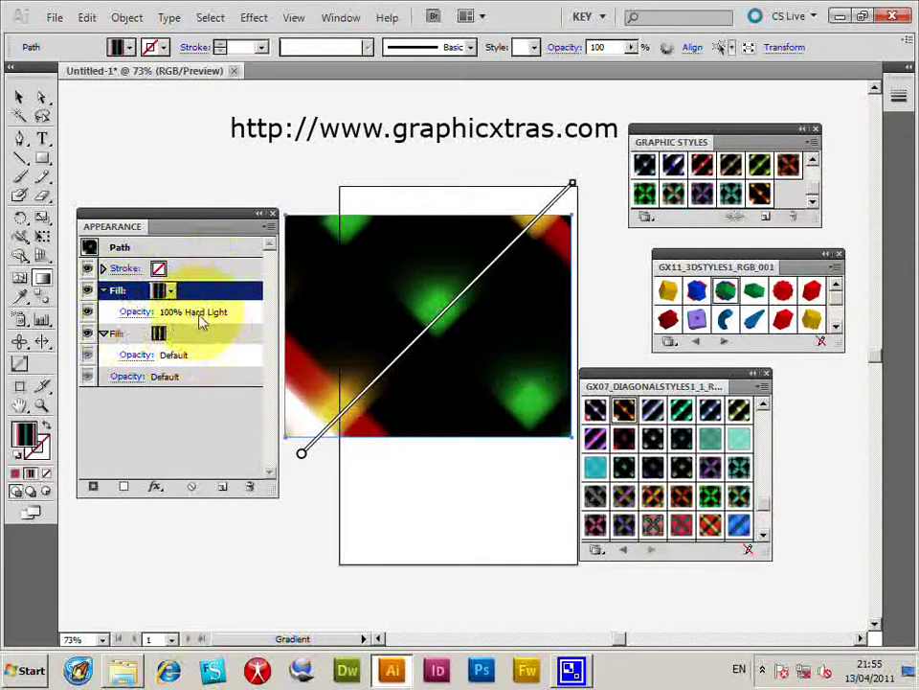
- Give the top fill 68% opacity and switch its blend mode from Hard Light to Difference
{"action": "left_click", "coordinate": [135, 317]}
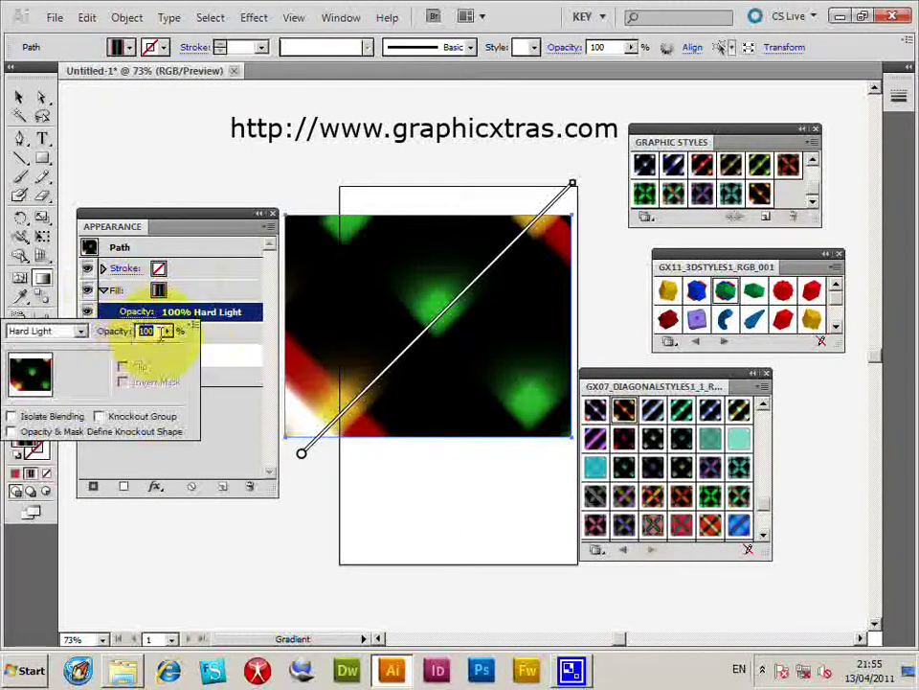
{"action": "left_click_drag", "start_coordinate": [117, 355], "coordinate": [163, 348]}
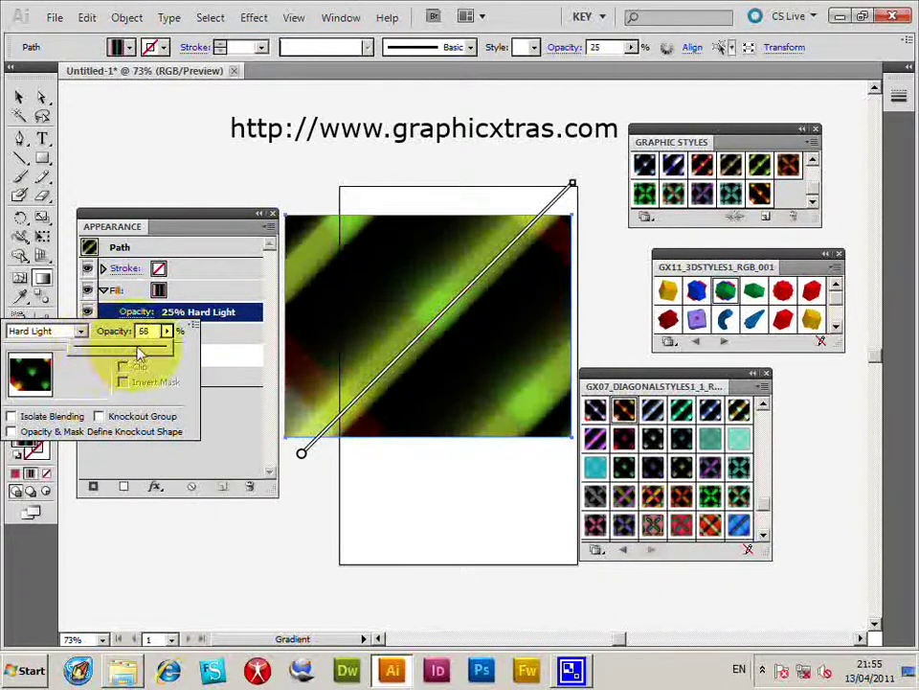
{"action": "left_click", "coordinate": [225, 319]}
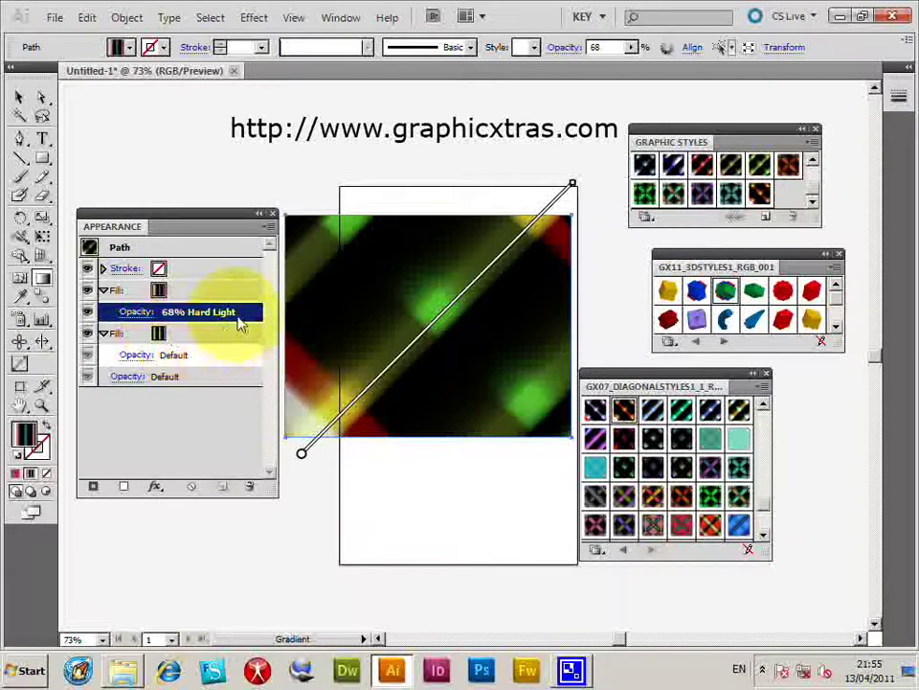
{"action": "key", "text": "shift+ctrl+F10"}
{"action": "left_click", "coordinate": [771, 243]}
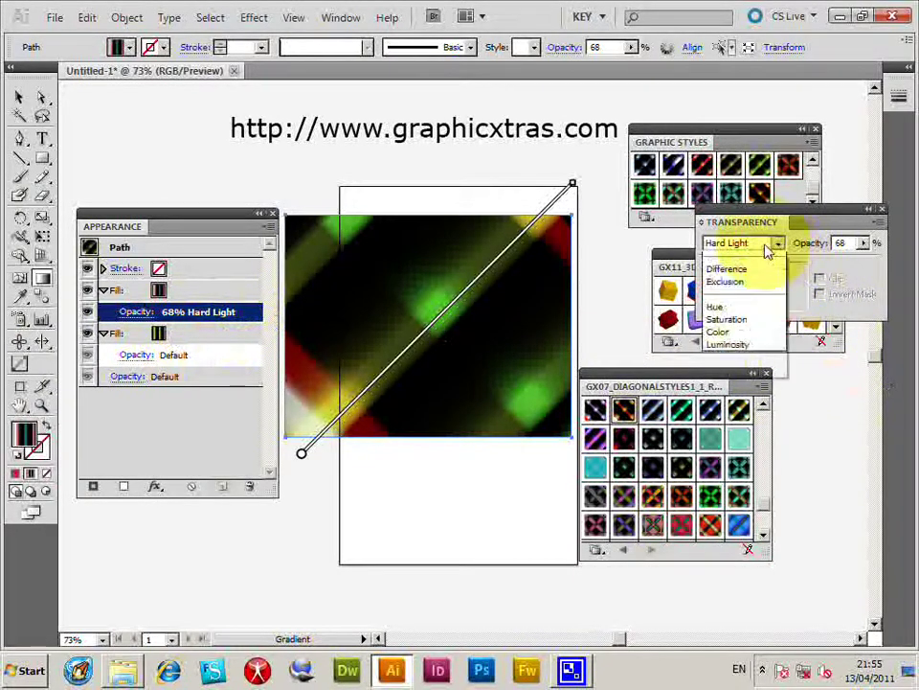
{"action": "left_click", "coordinate": [738, 437]}
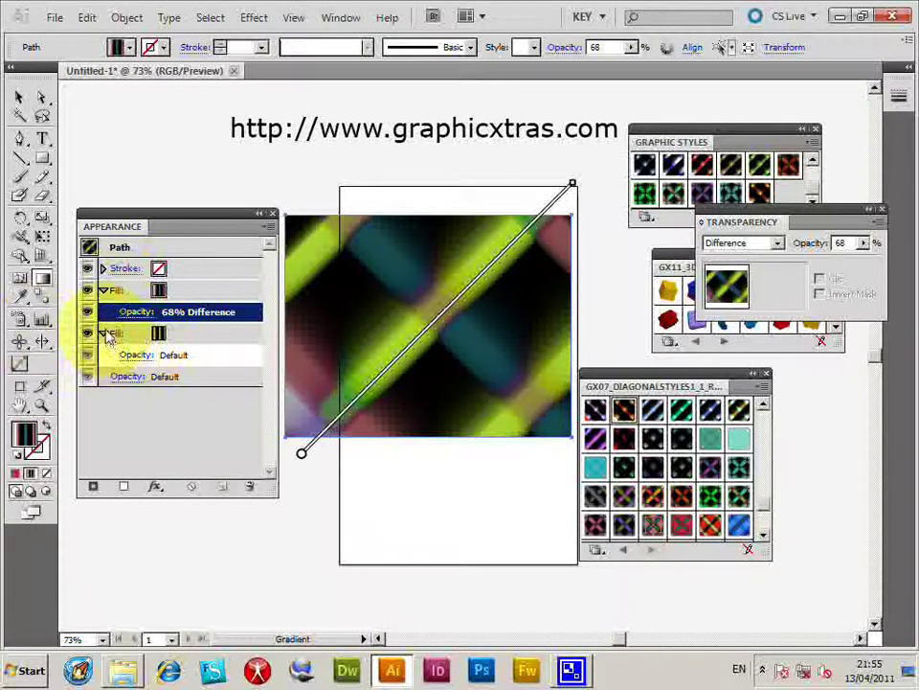
{"action": "left_click", "coordinate": [117, 289]}
- Duplicate the top fill and turn the copy solid magenta
{"action": "left_click", "coordinate": [268, 227]}
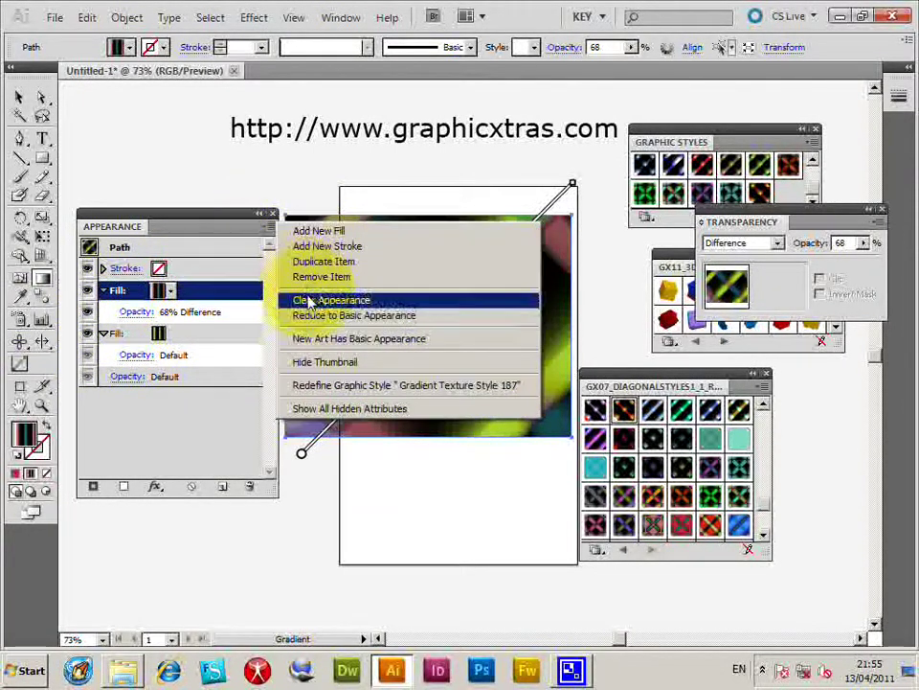
{"action": "left_click", "coordinate": [316, 262]}
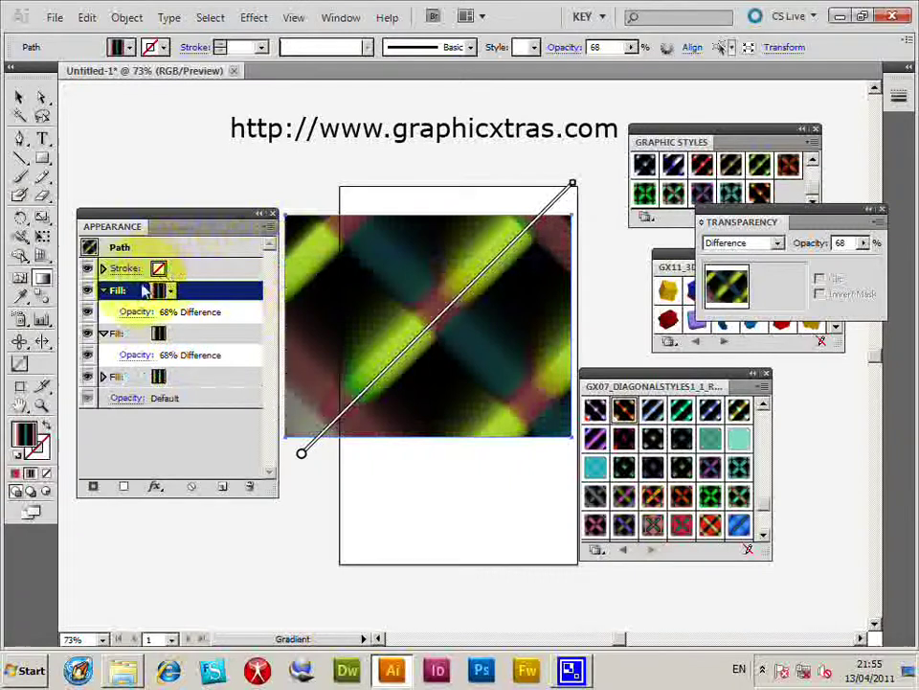
{"action": "left_click", "coordinate": [159, 289]}
{"action": "left_click", "coordinate": [125, 310]}
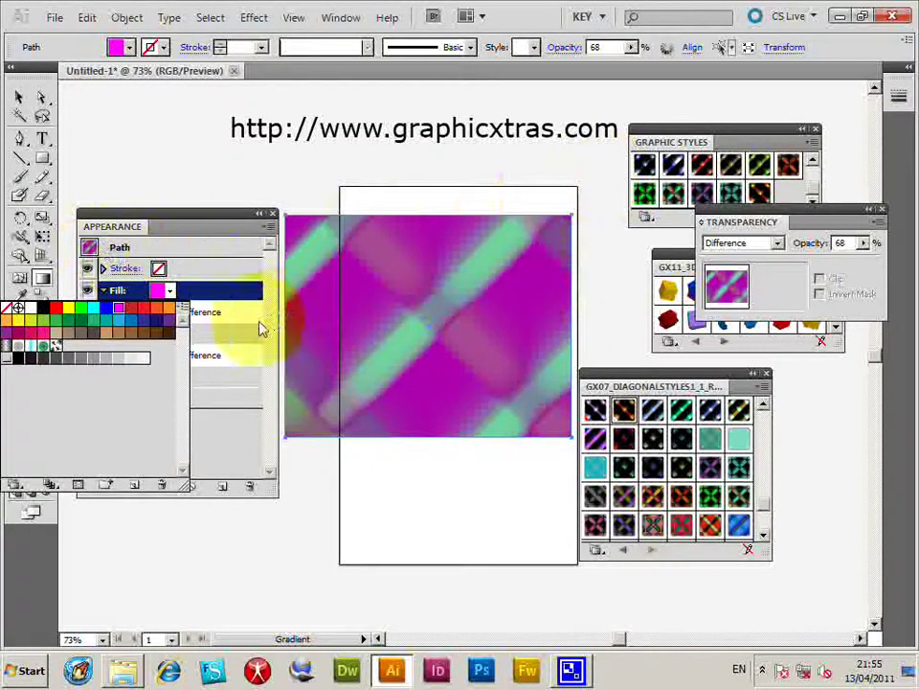
{"action": "left_click", "coordinate": [203, 319]}
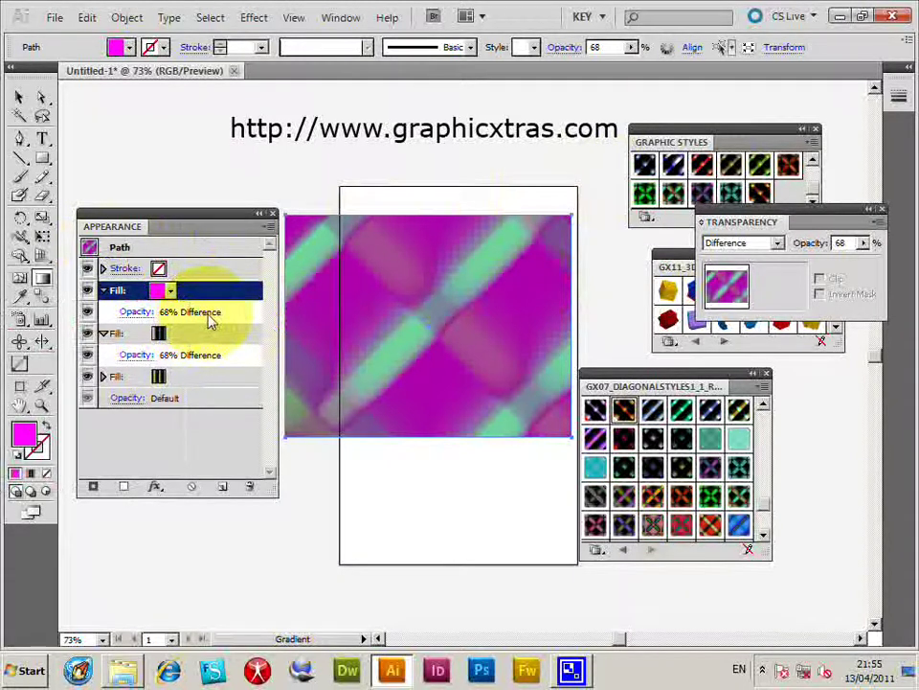
{"action": "left_click", "coordinate": [211, 320]}
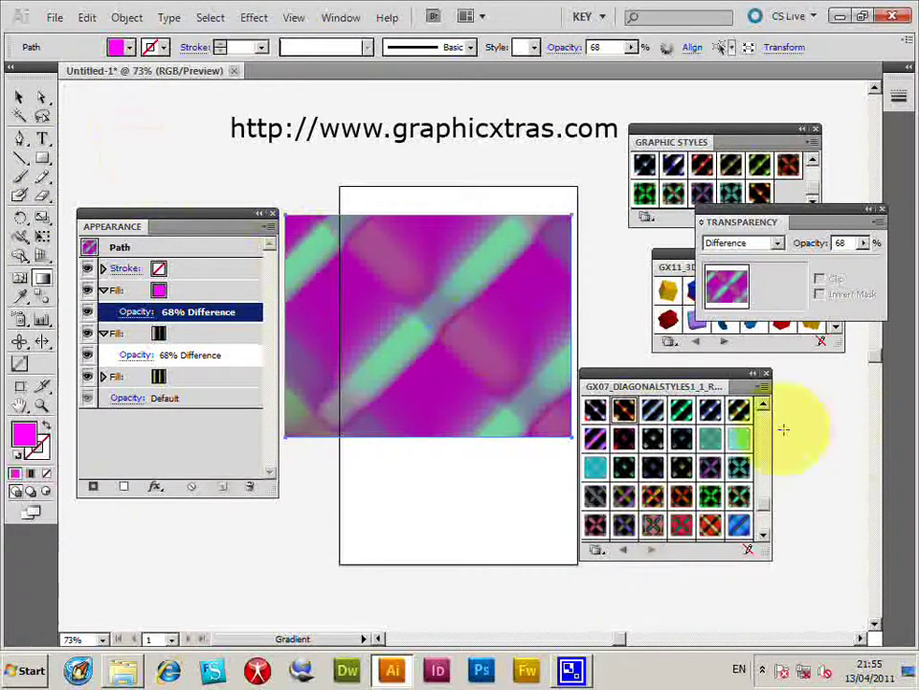
{"action": "left_click", "coordinate": [267, 231]}
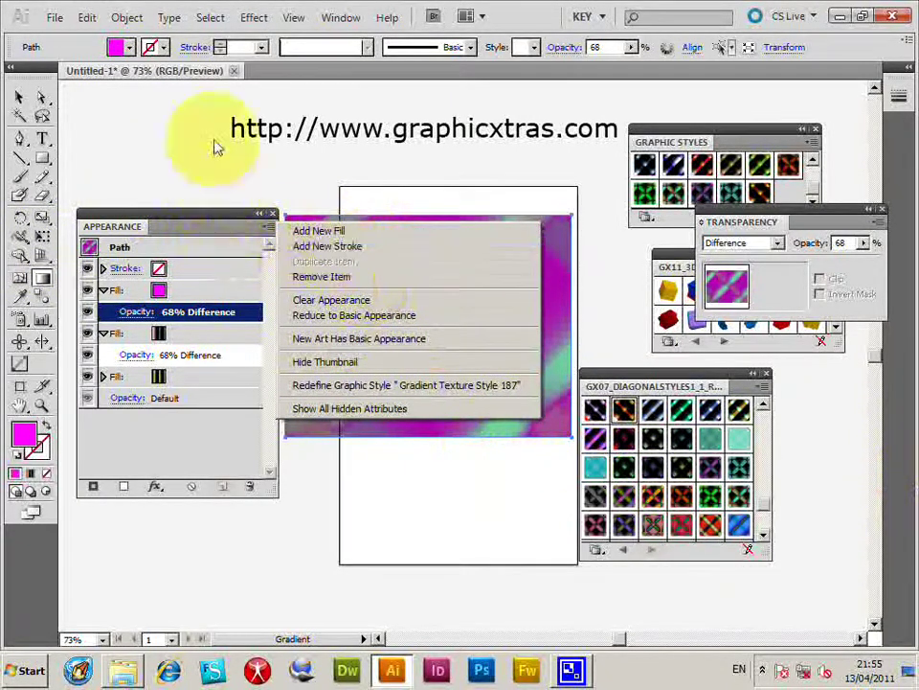
- Apply a Gaussian Blur with an 8-pixel radius
{"action": "left_click", "coordinate": [266, 25]}
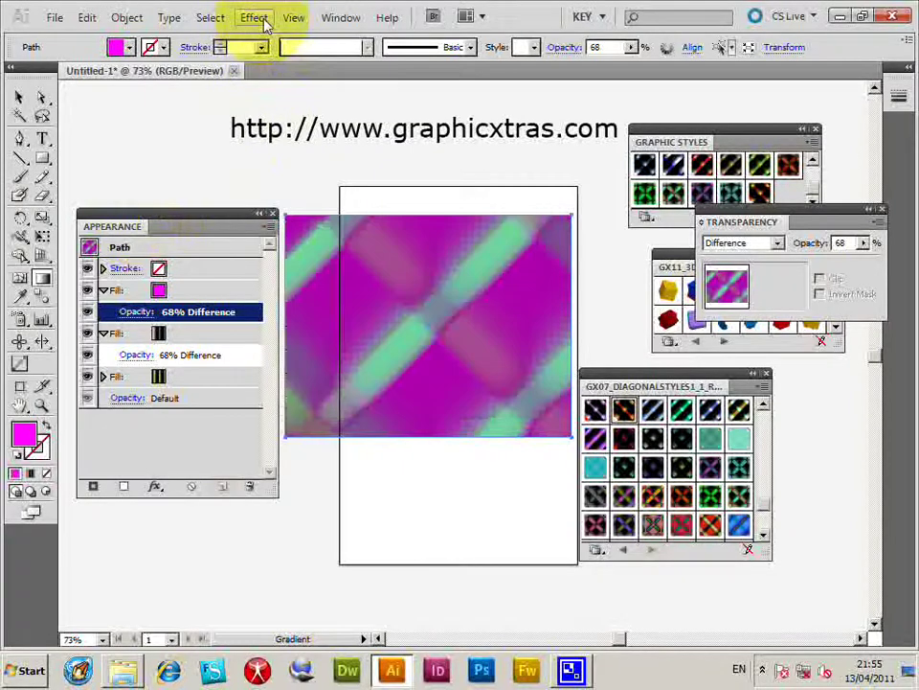
{"action": "left_click", "coordinate": [266, 23]}
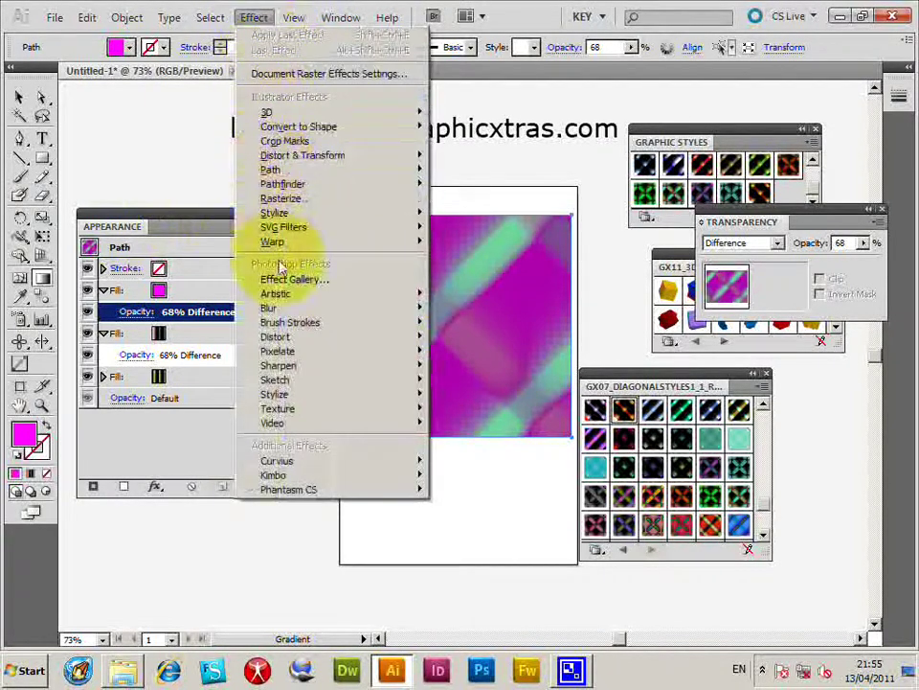
{"action": "mouse_move", "coordinate": [274, 309]}
{"action": "left_click", "coordinate": [218, 311]}
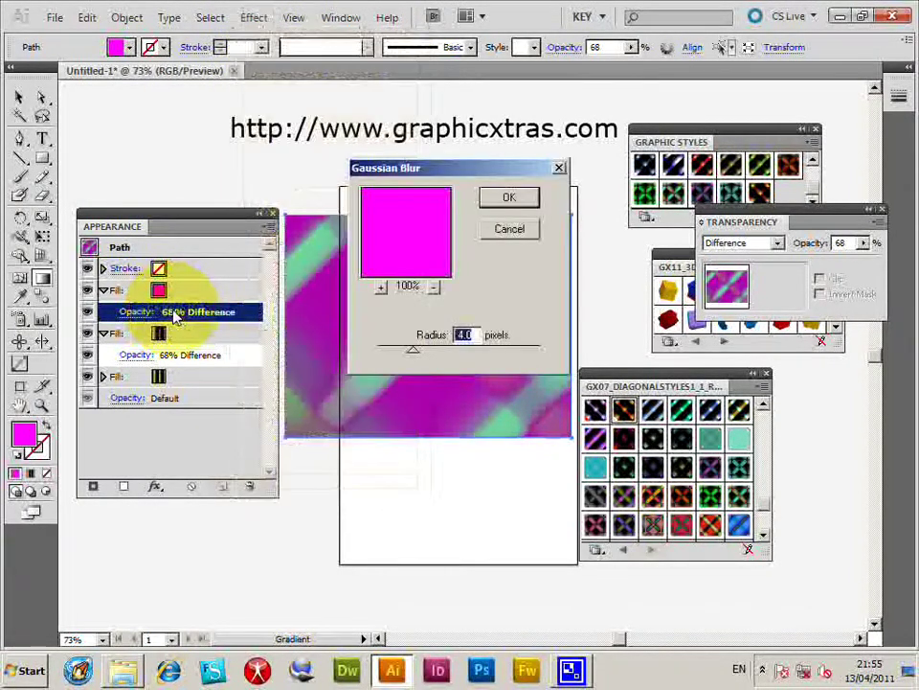
{"action": "left_click", "coordinate": [508, 198]}
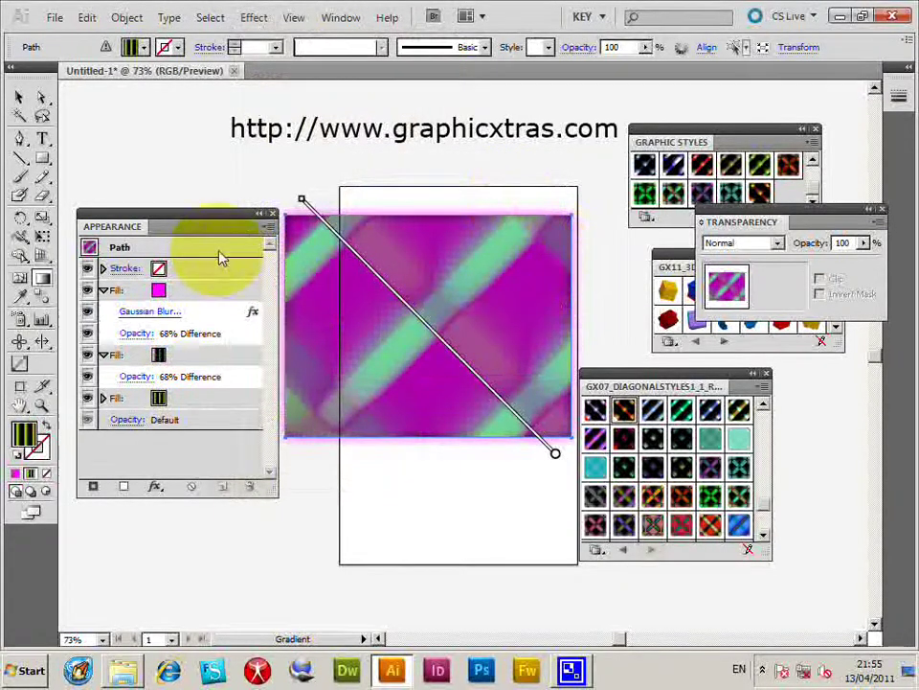
- Move the Gaussian Blur entry to the bottom of the Appearance stack so it affects the whole path
{"action": "left_click", "coordinate": [149, 314]}
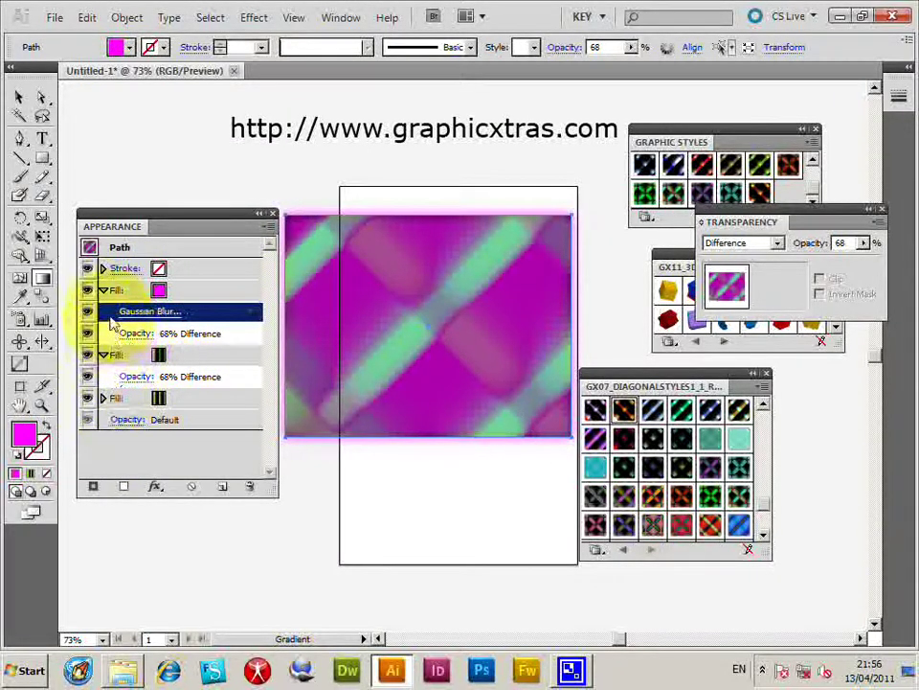
{"action": "left_click_drag", "start_coordinate": [113, 397], "coordinate": [119, 414]}
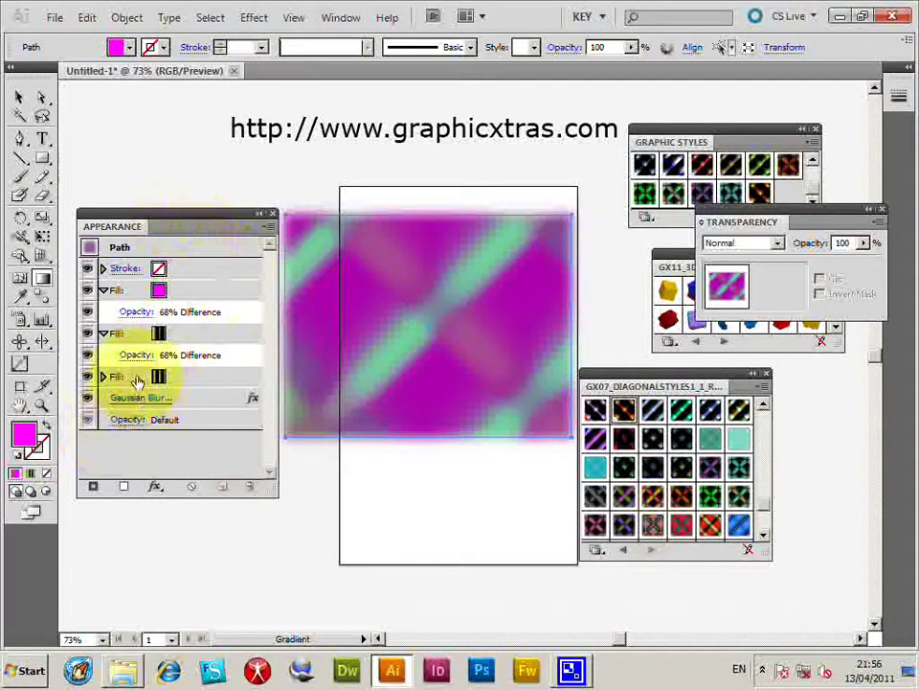
{"action": "mouse_move", "coordinate": [433, 426]}
{"action": "left_mouse_down"}
{"action": "mouse_move", "coordinate": [379, 236]}
{"action": "mouse_move", "coordinate": [428, 261]}
{"action": "left_mouse_up"}
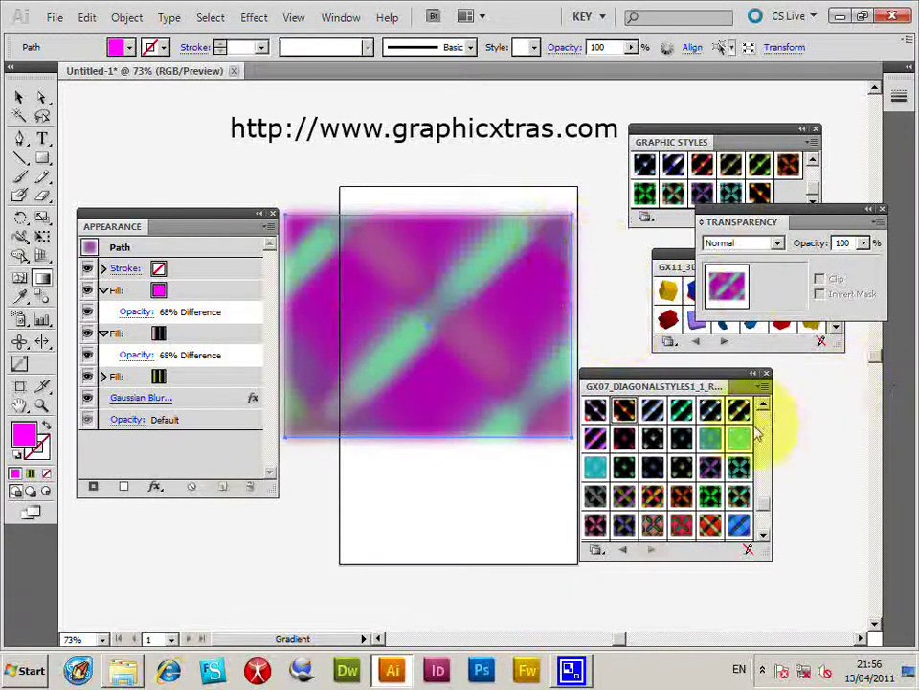
- Bring the Graphic Styles panel forward, move it clear, and open its menu for New Graphic Style
{"action": "left_click", "coordinate": [761, 387]}
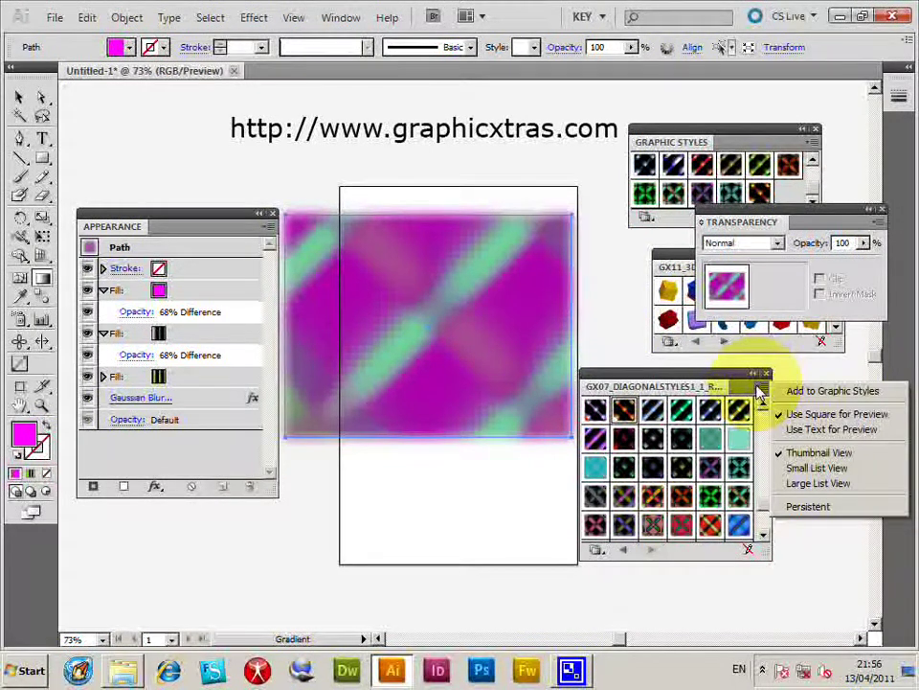
{"action": "left_click", "coordinate": [673, 121]}
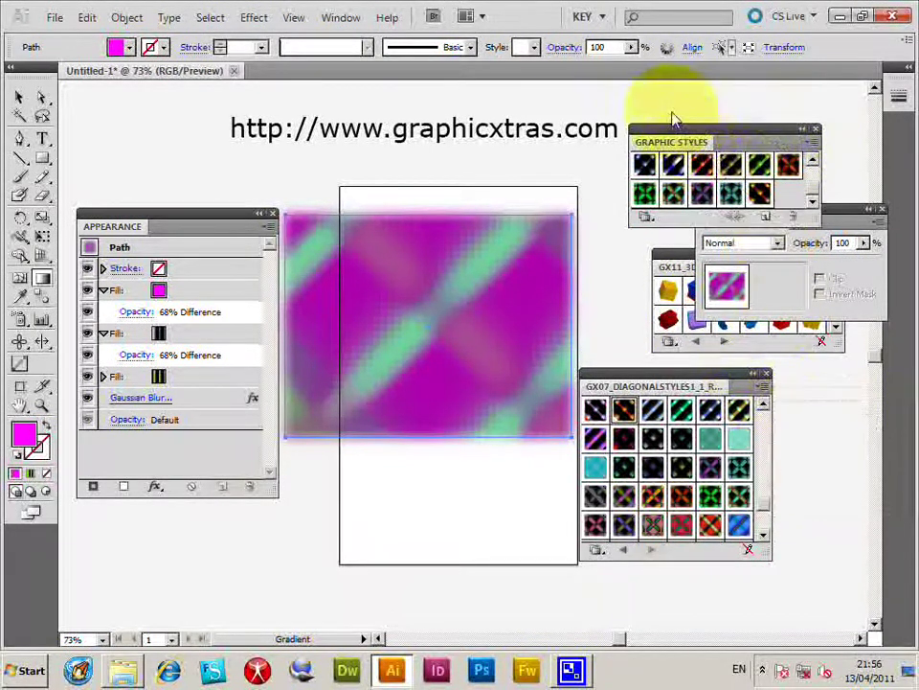
{"action": "left_click_drag", "start_coordinate": [673, 121], "coordinate": [661, 98]}
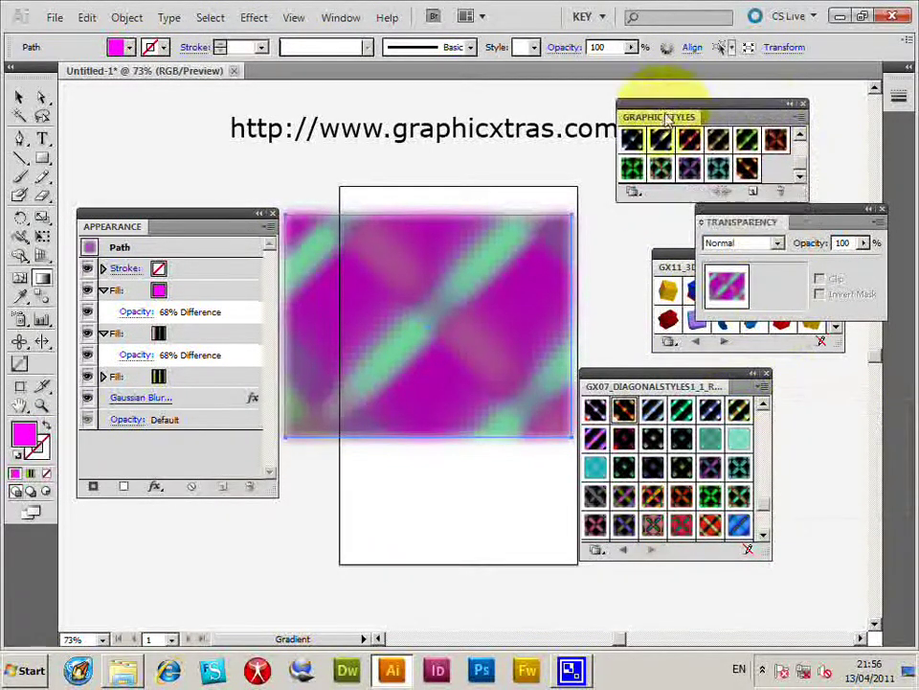
{"action": "left_click", "coordinate": [801, 121]}
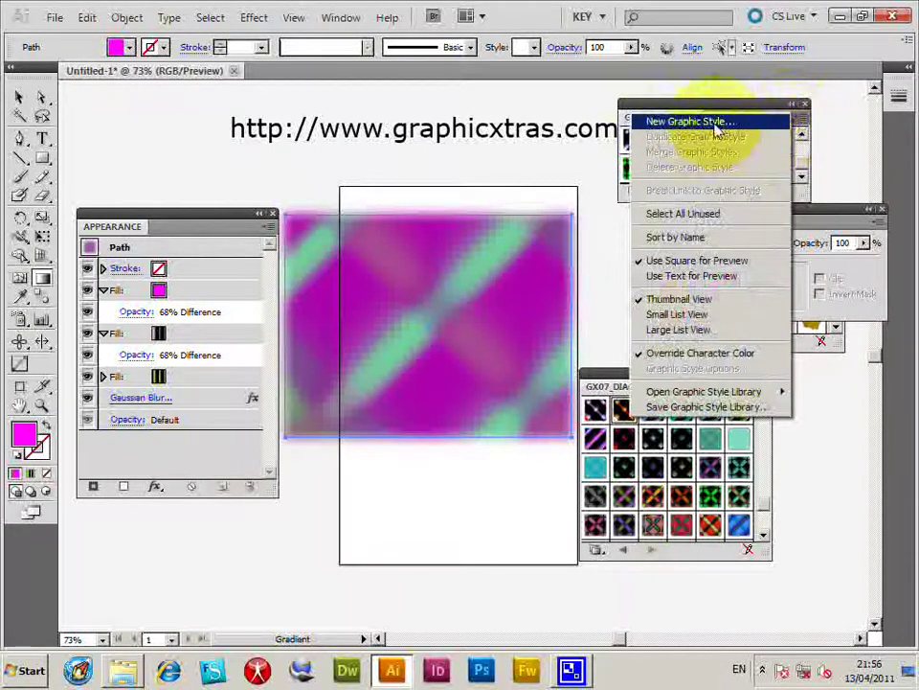